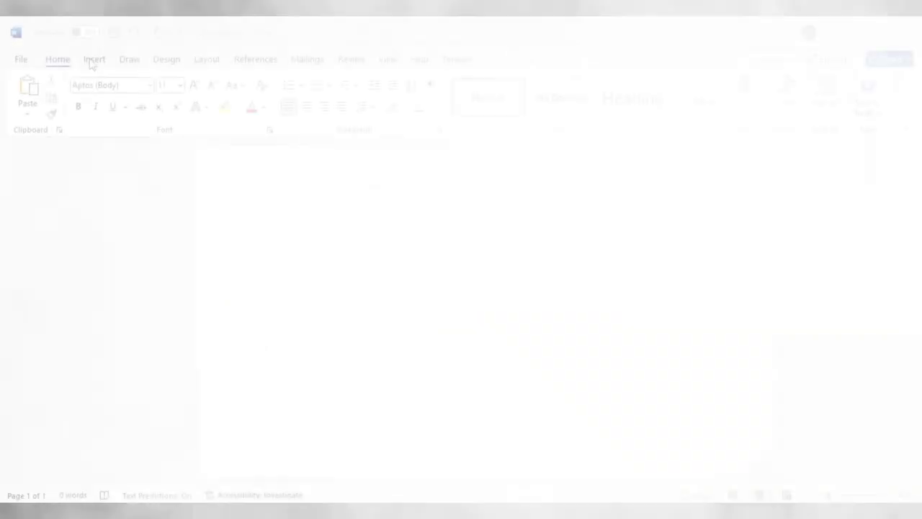
Draw a dark teal rectangle with no outline, 17" wide by 1.6" high, along the page bottom
{"action": "left_click", "coordinate": [93, 61]}
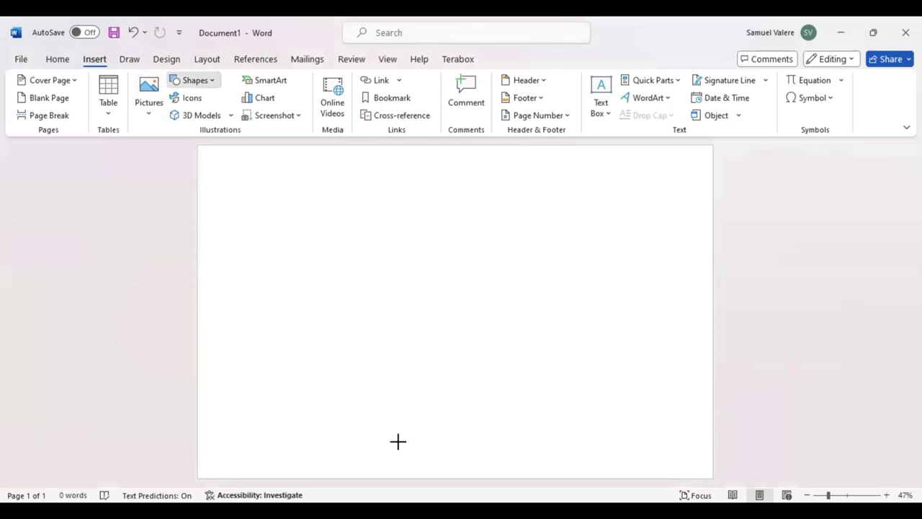
{"action": "left_click_drag", "start_coordinate": [198, 417], "coordinate": [713, 475]}
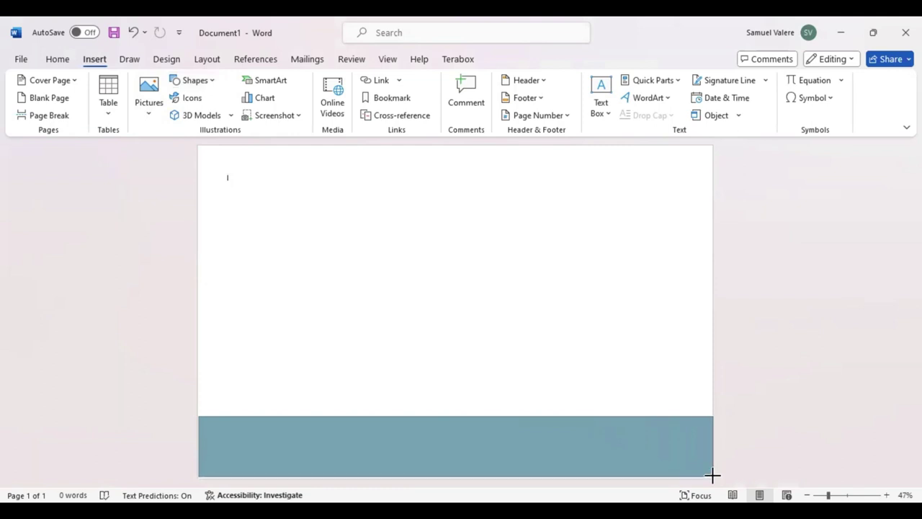
{"action": "left_click_drag", "start_coordinate": [713, 475], "coordinate": [713, 477]}
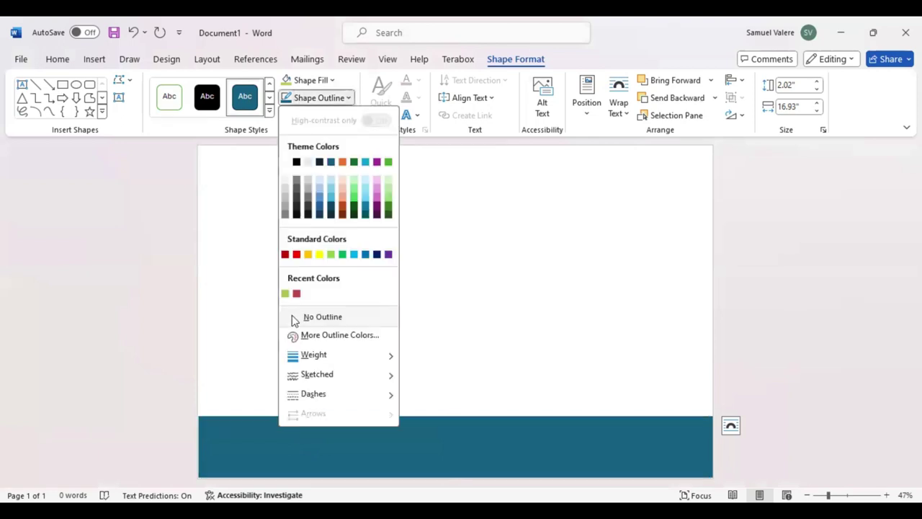
{"action": "left_click", "coordinate": [292, 315]}
{"action": "left_click_drag", "start_coordinate": [200, 447], "coordinate": [196, 448]}
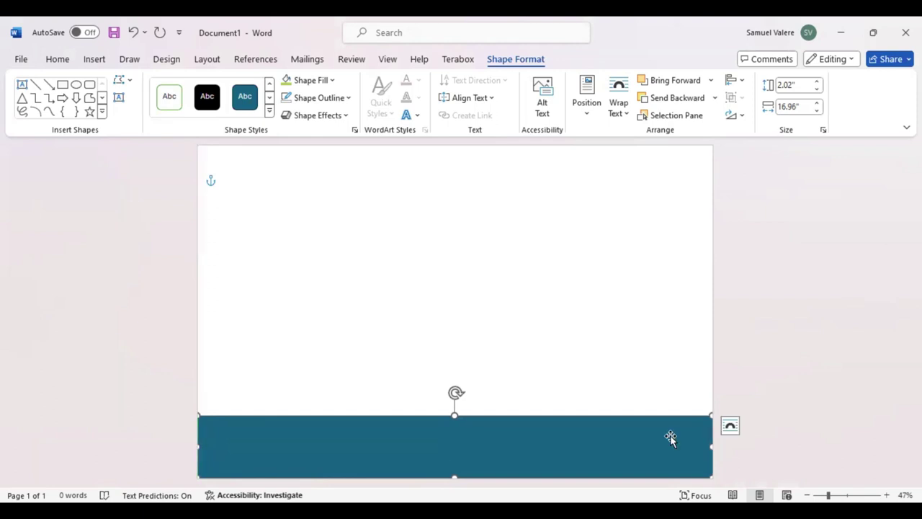
{"action": "left_click_drag", "start_coordinate": [712, 447], "coordinate": [714, 447]}
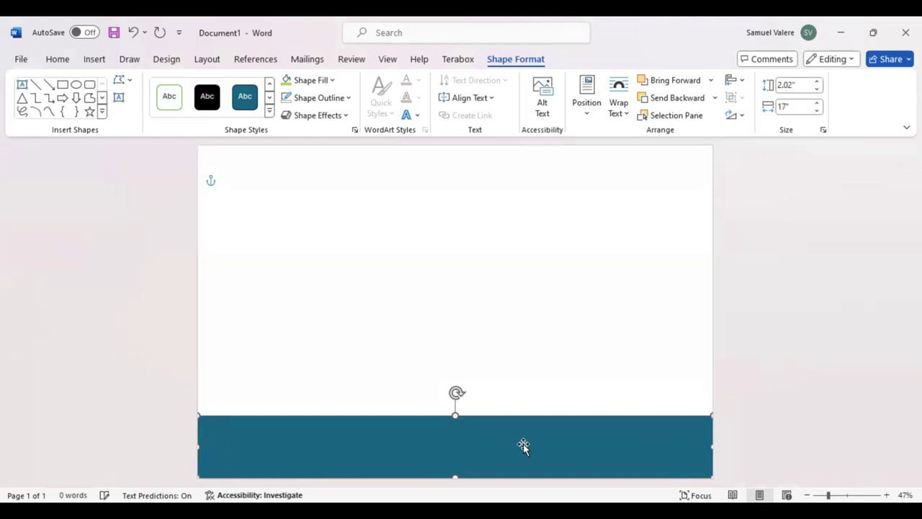
{"action": "left_click_drag", "start_coordinate": [455, 416], "coordinate": [455, 429]}
Add a midpoint to the teal band's top edge and pull it down into a centred V
{"action": "right_click", "coordinate": [457, 441]}
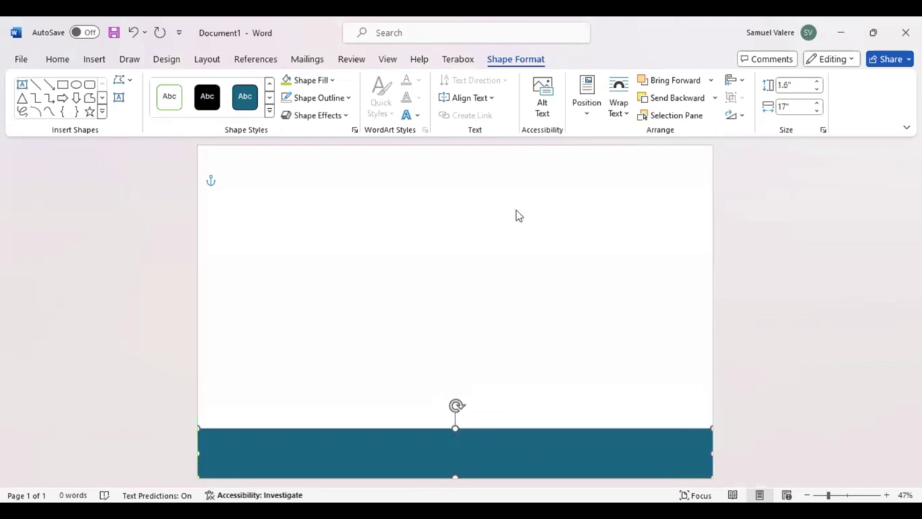
{"action": "left_click", "coordinate": [504, 213]}
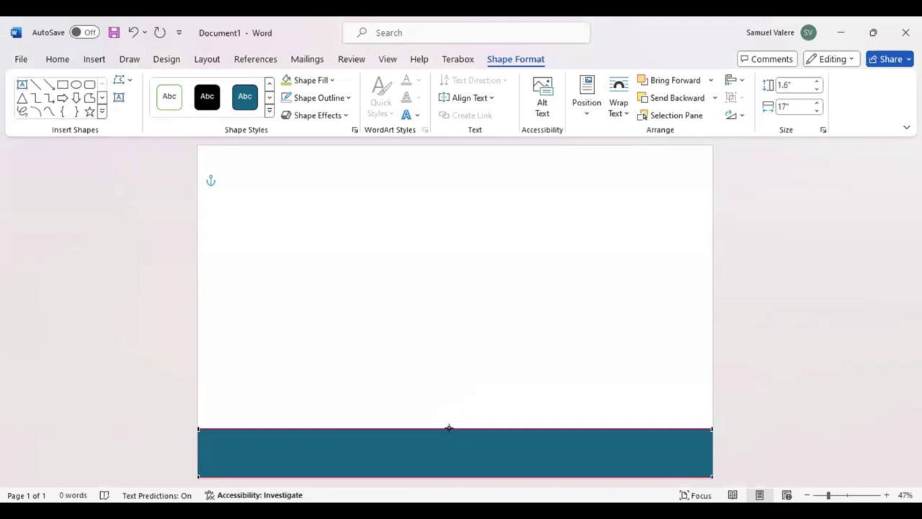
{"action": "right_click", "coordinate": [449, 428]}
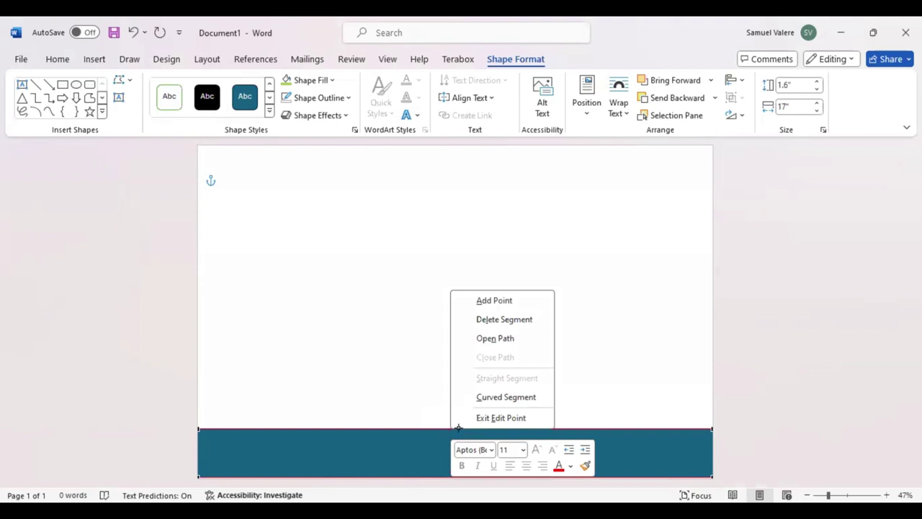
{"action": "left_click", "coordinate": [455, 429]}
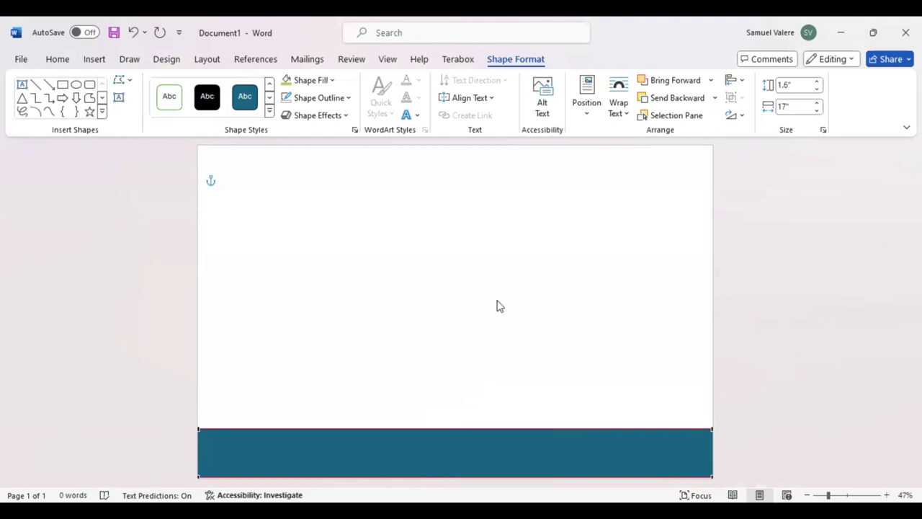
{"action": "left_click_drag", "start_coordinate": [452, 428], "coordinate": [454, 450]}
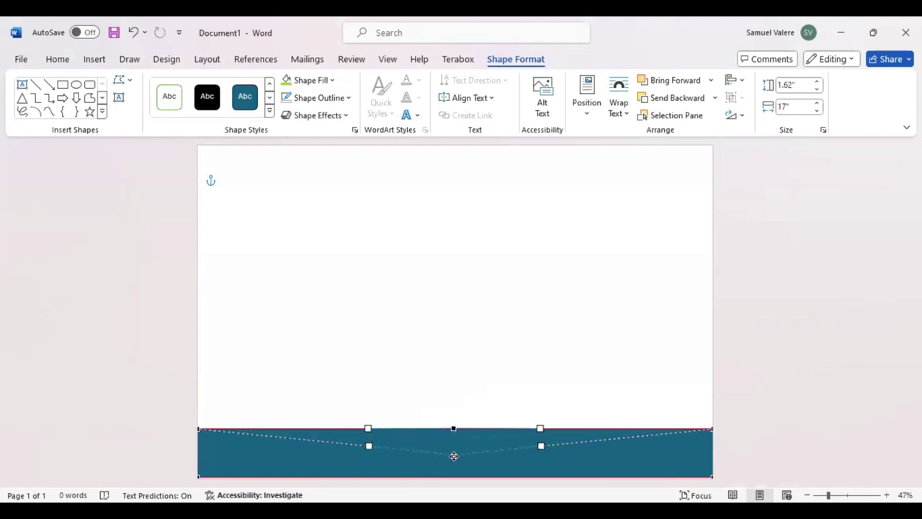
{"action": "left_click_drag", "start_coordinate": [454, 450], "coordinate": [451, 462]}
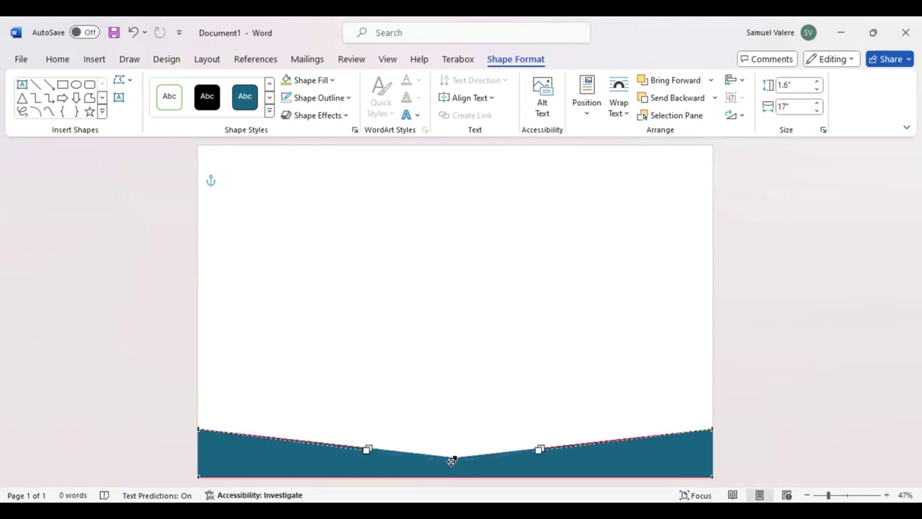
{"action": "left_click_drag", "start_coordinate": [451, 461], "coordinate": [451, 461]}
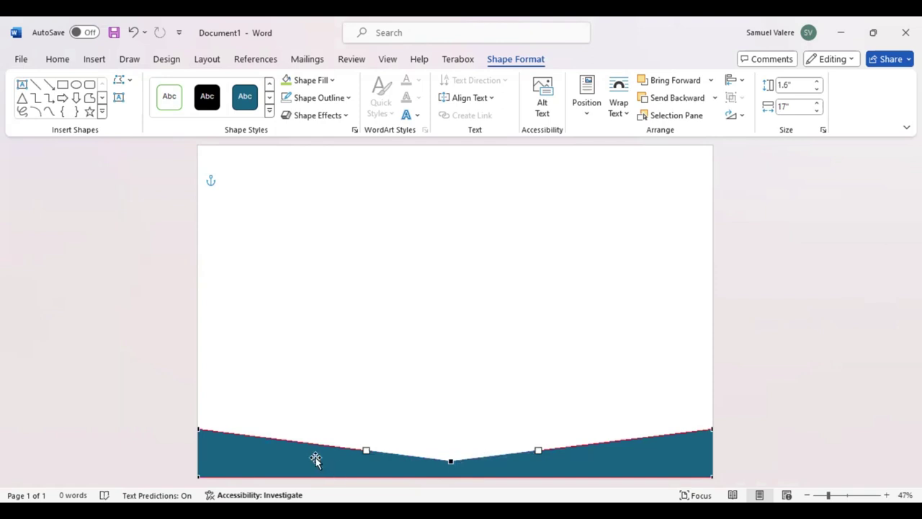
{"action": "left_click", "coordinate": [355, 456]}
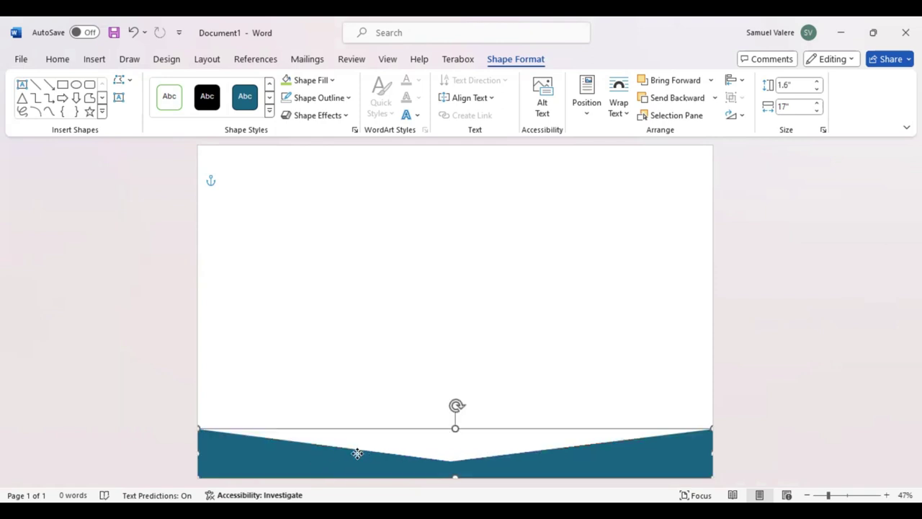
Nudge the band to the page bottom and shift the V's centre vertex slightly in Edit Points
{"action": "left_click_drag", "start_coordinate": [356, 455], "coordinate": [356, 461]}
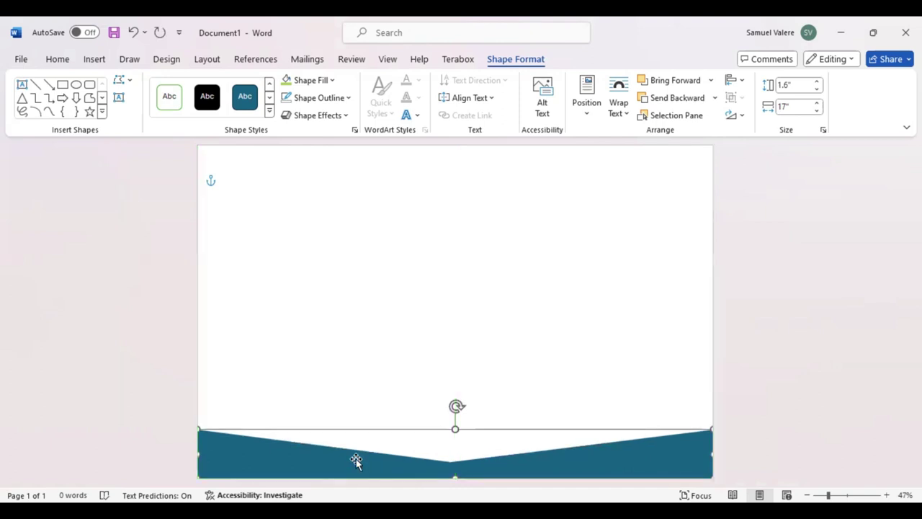
{"action": "right_click", "coordinate": [428, 470]}
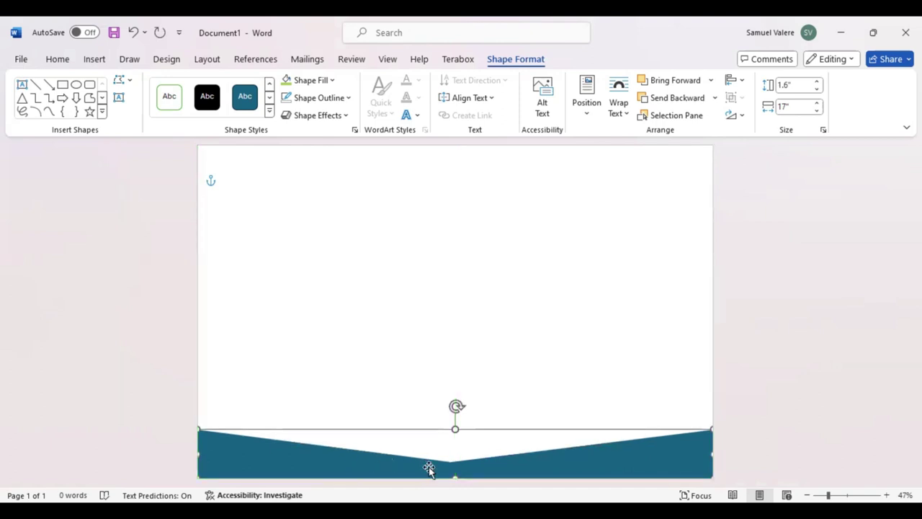
{"action": "left_click", "coordinate": [477, 241]}
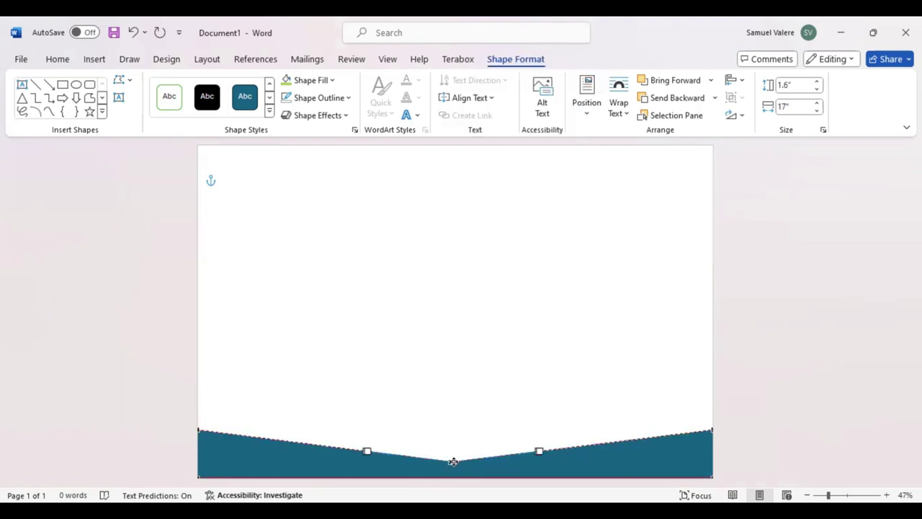
{"action": "left_click_drag", "start_coordinate": [452, 461], "coordinate": [455, 464]}
{"action": "left_click", "coordinate": [348, 465]}
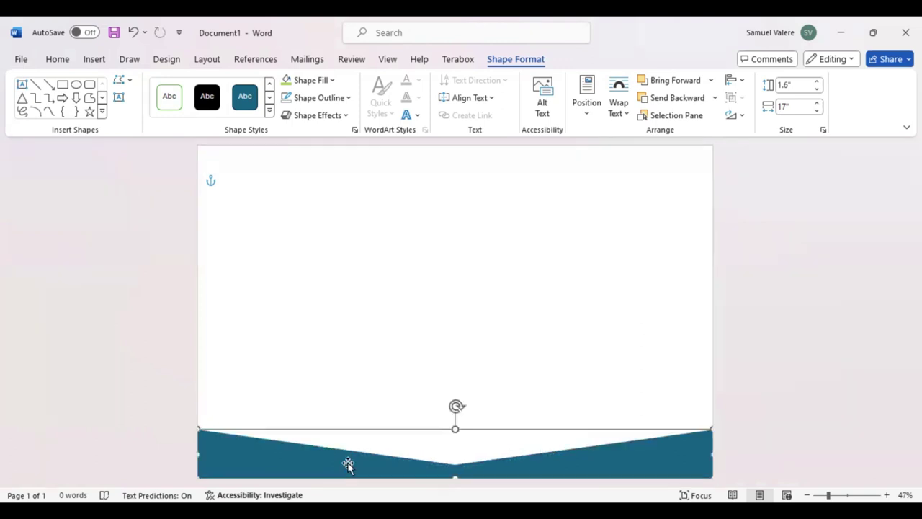
Raise the band's top edge to 1.82" high and realign it at the page bottom
{"action": "left_click_drag", "start_coordinate": [348, 464], "coordinate": [358, 457]}
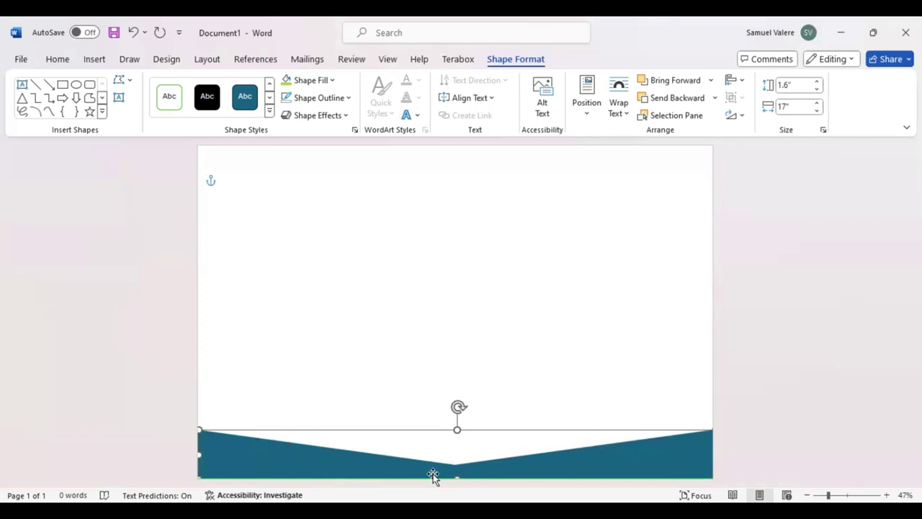
{"action": "left_click_drag", "start_coordinate": [457, 430], "coordinate": [458, 423]}
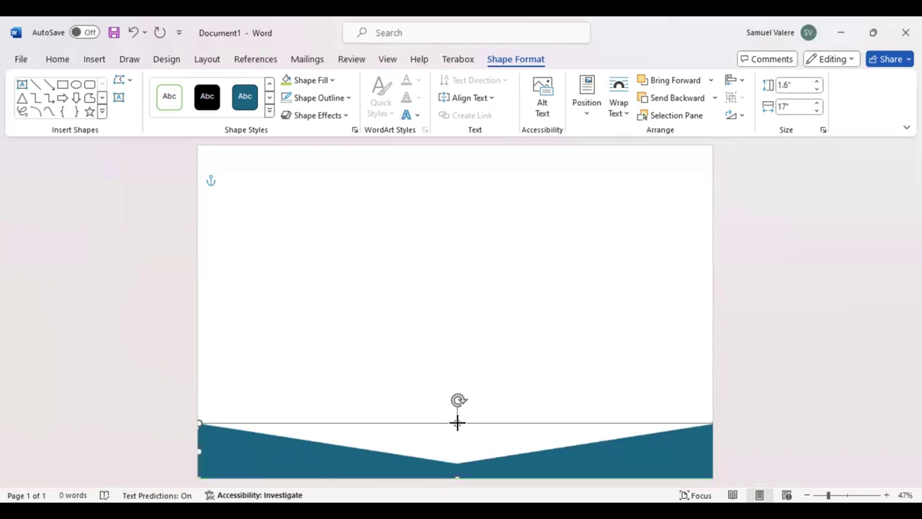
{"action": "left_click_drag", "start_coordinate": [325, 462], "coordinate": [324, 462]}
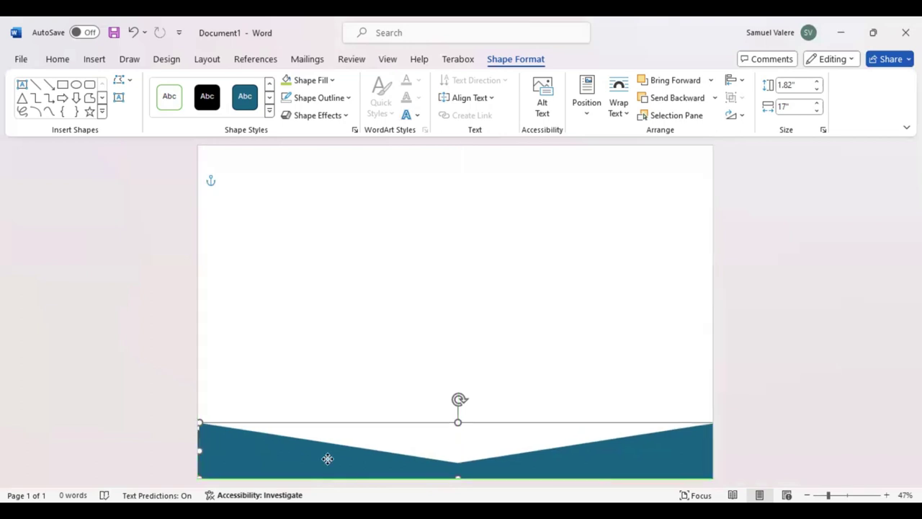
{"action": "left_click_drag", "start_coordinate": [325, 463], "coordinate": [331, 459]}
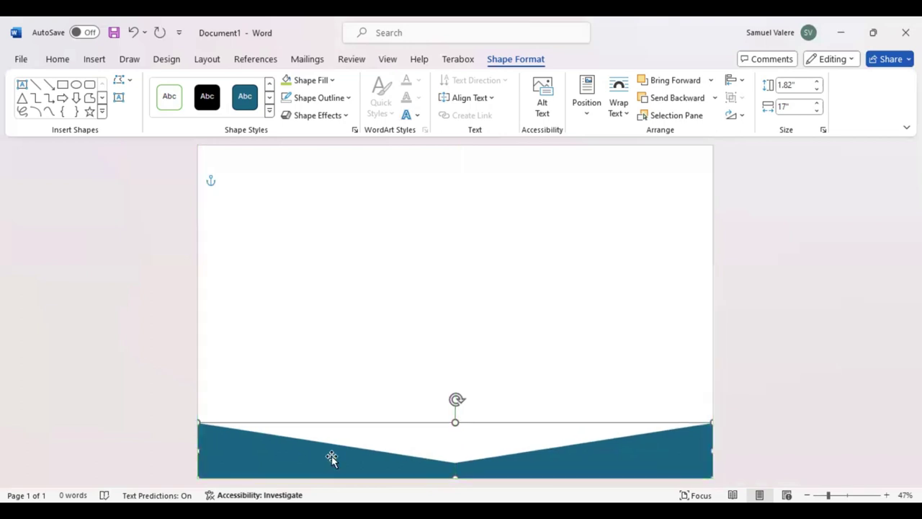
Fill the duplicated band lime green and send it behind the teal band
{"action": "left_click", "coordinate": [333, 80]}
{"action": "left_click", "coordinate": [673, 98]}
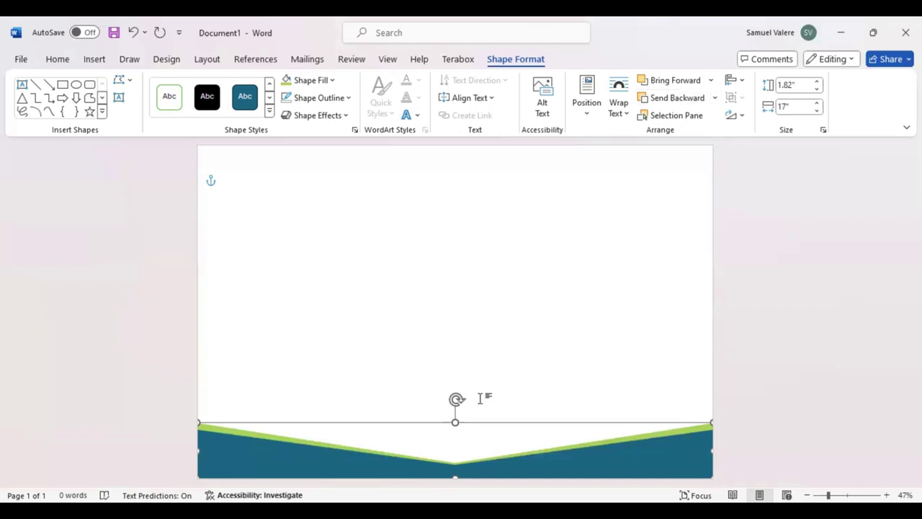
{"action": "right_click", "coordinate": [641, 395]}
{"action": "left_click", "coordinate": [426, 455]}
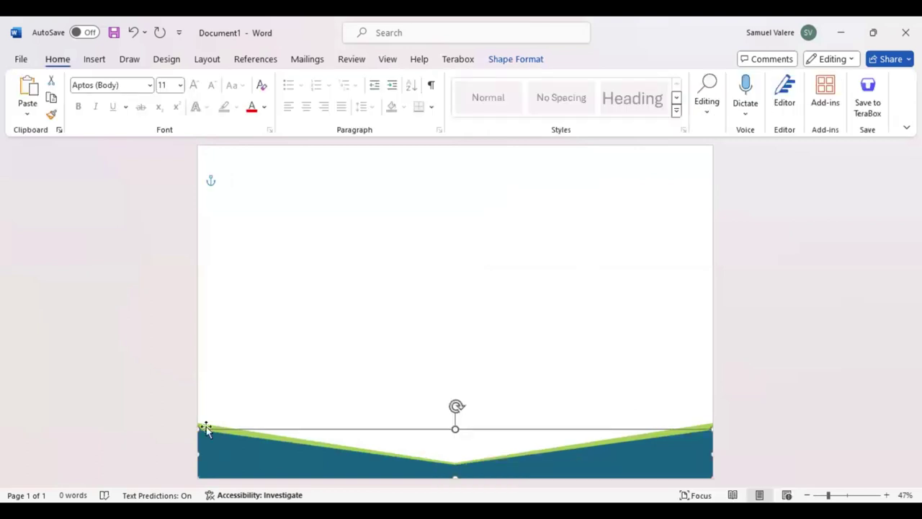
Make the green band taller and set its centre V point in Edit Points
{"action": "left_click_drag", "start_coordinate": [206, 427], "coordinate": [205, 421]}
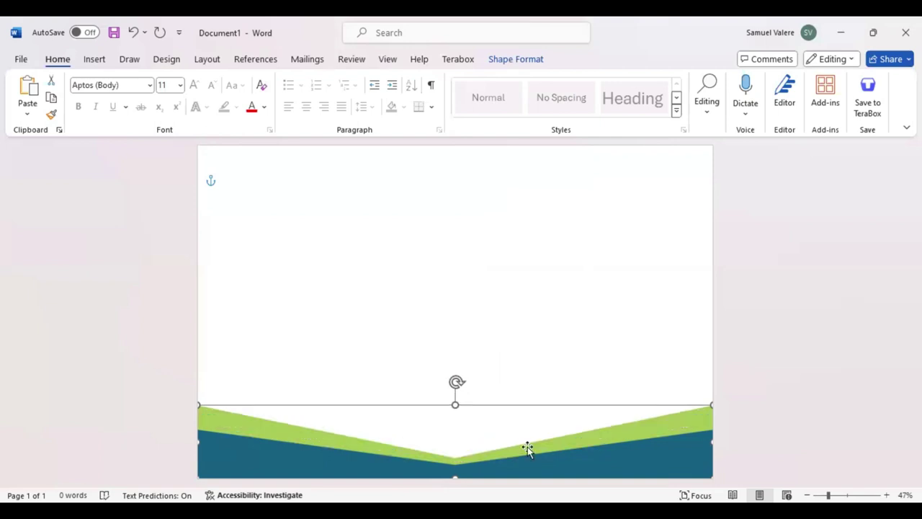
{"action": "right_click", "coordinate": [527, 449]}
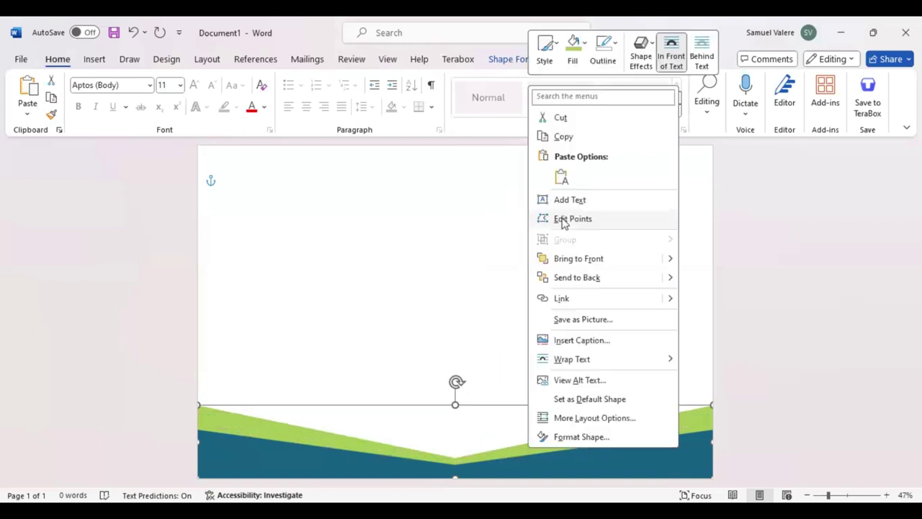
{"action": "left_click", "coordinate": [564, 219]}
{"action": "left_click", "coordinate": [454, 452]}
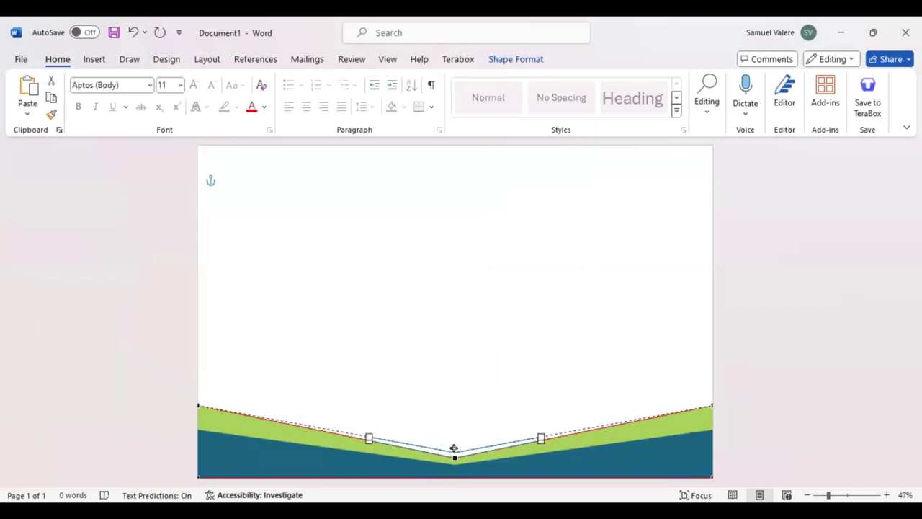
{"action": "left_click_drag", "start_coordinate": [454, 448], "coordinate": [455, 449]}
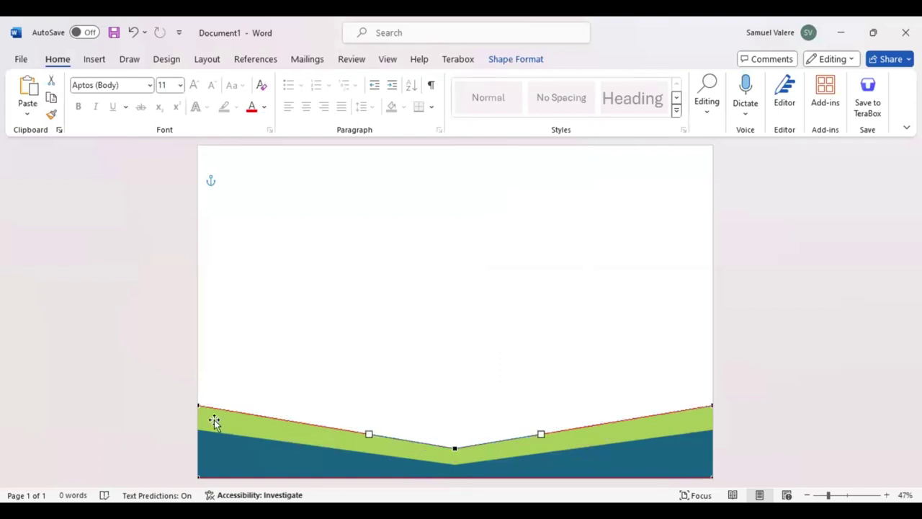
Lower the green band's left and right corners so the stripe tapers toward the page edges
{"action": "left_click_drag", "start_coordinate": [201, 410], "coordinate": [197, 428]}
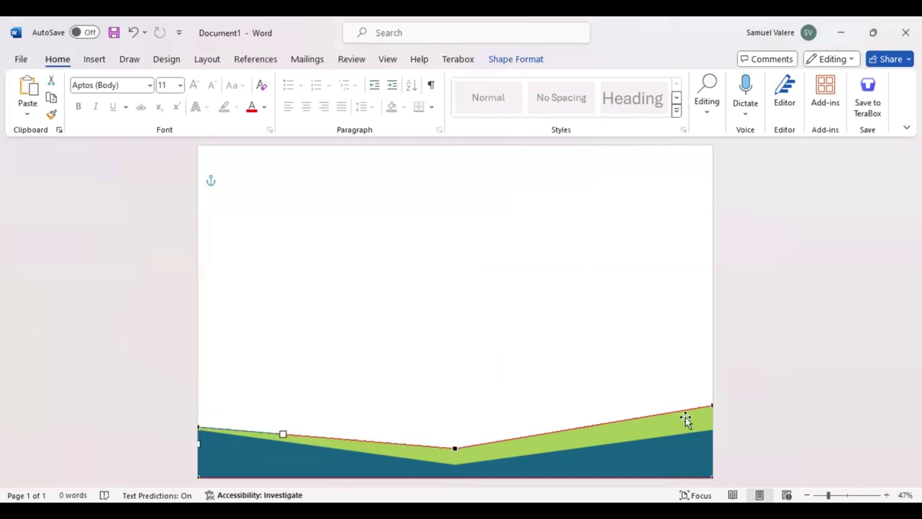
{"action": "left_click_drag", "start_coordinate": [685, 419], "coordinate": [712, 428]}
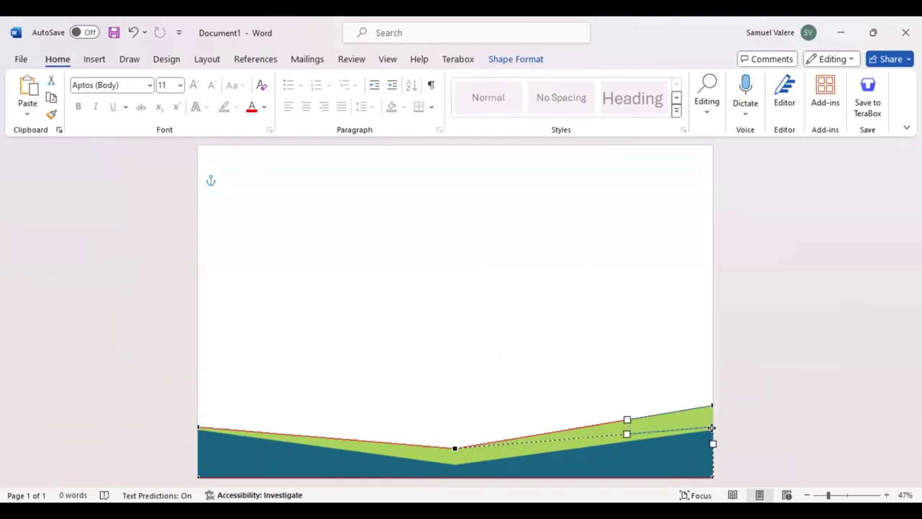
{"action": "left_click_drag", "start_coordinate": [710, 428], "coordinate": [711, 429]}
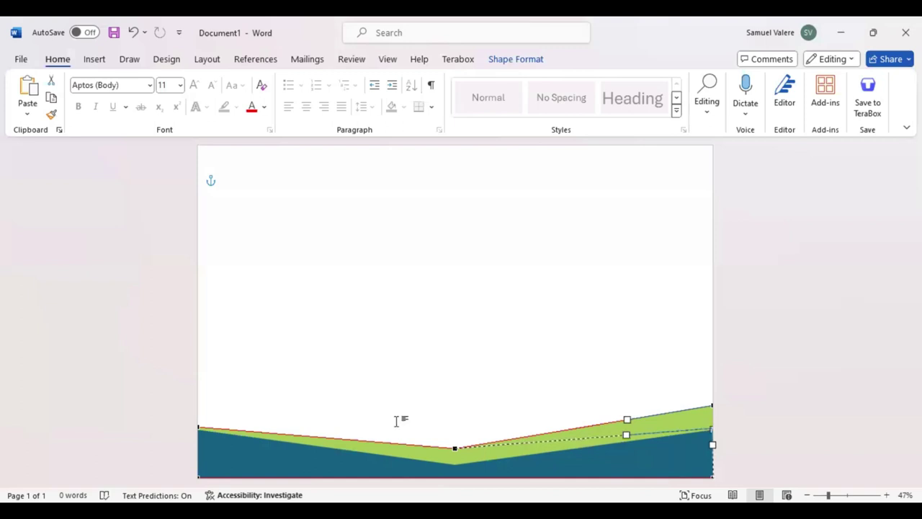
{"action": "left_click", "coordinate": [197, 426]}
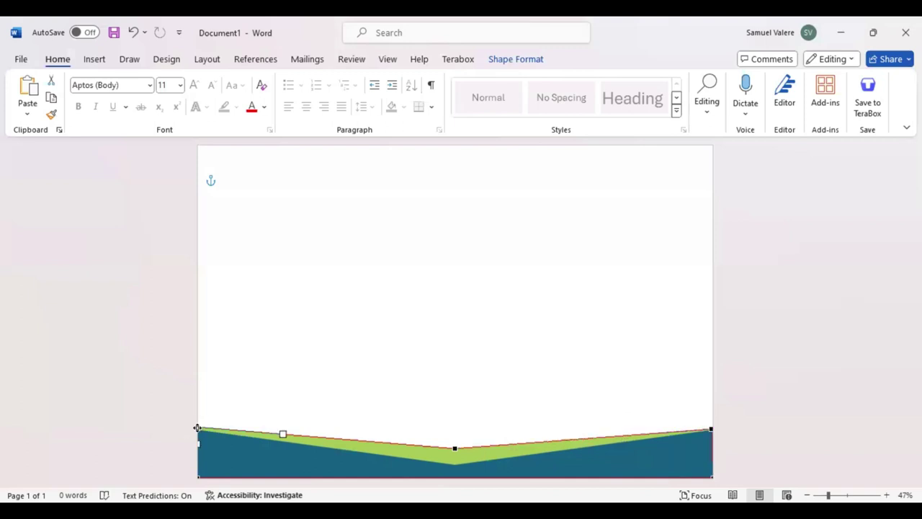
{"action": "left_click_drag", "start_coordinate": [197, 427], "coordinate": [197, 429]}
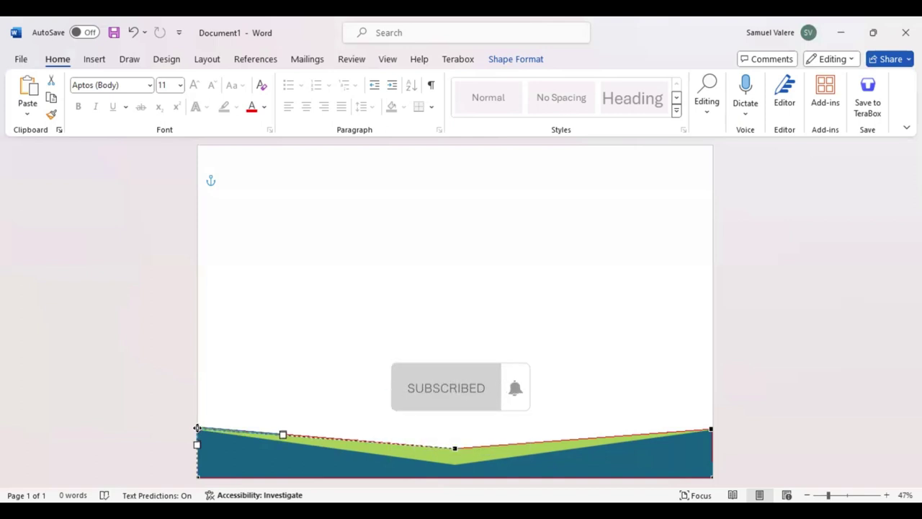
{"action": "left_click_drag", "start_coordinate": [197, 430], "coordinate": [197, 428]}
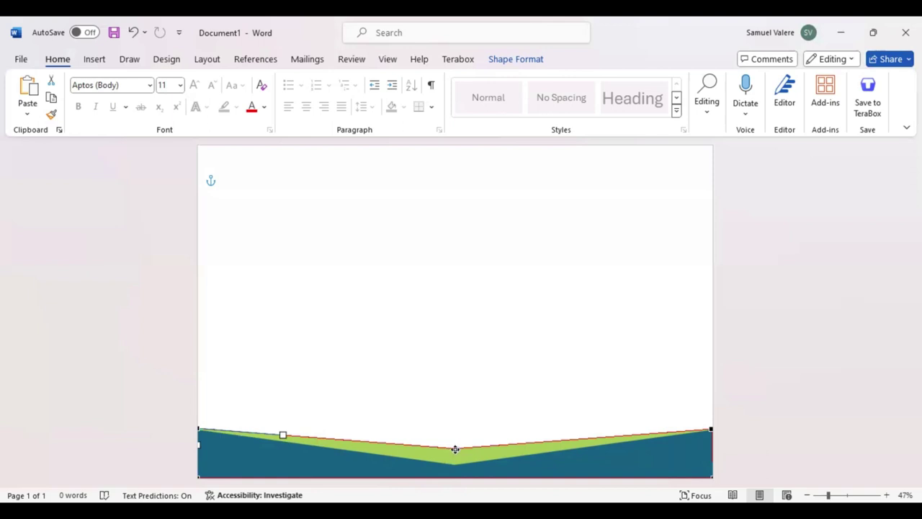
{"action": "left_click", "coordinate": [454, 452]}
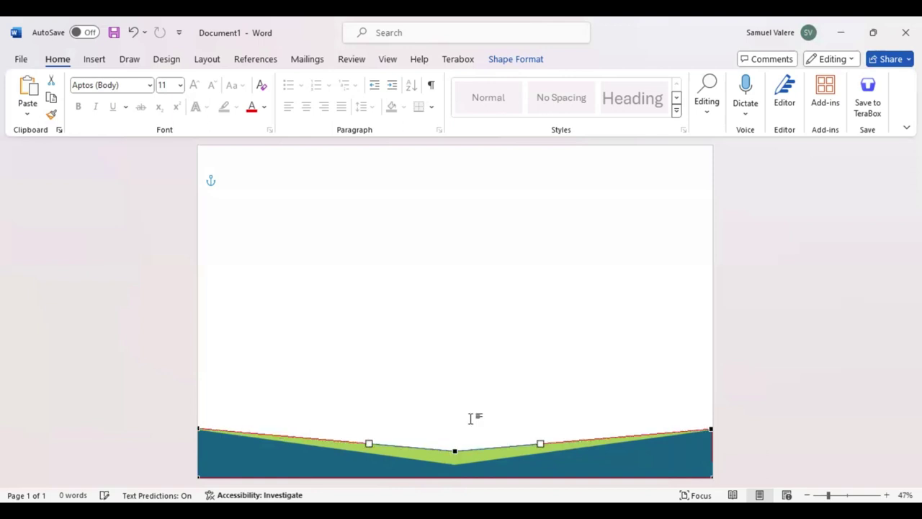
Select the teal bottom band and give it a crimson-red fill from Shape Format
{"action": "left_click", "coordinate": [546, 449]}
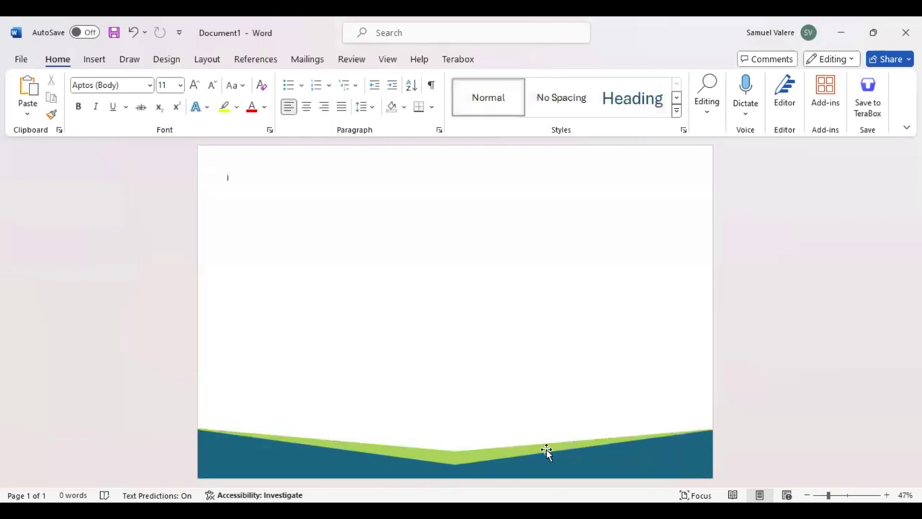
{"action": "left_click", "coordinate": [572, 461]}
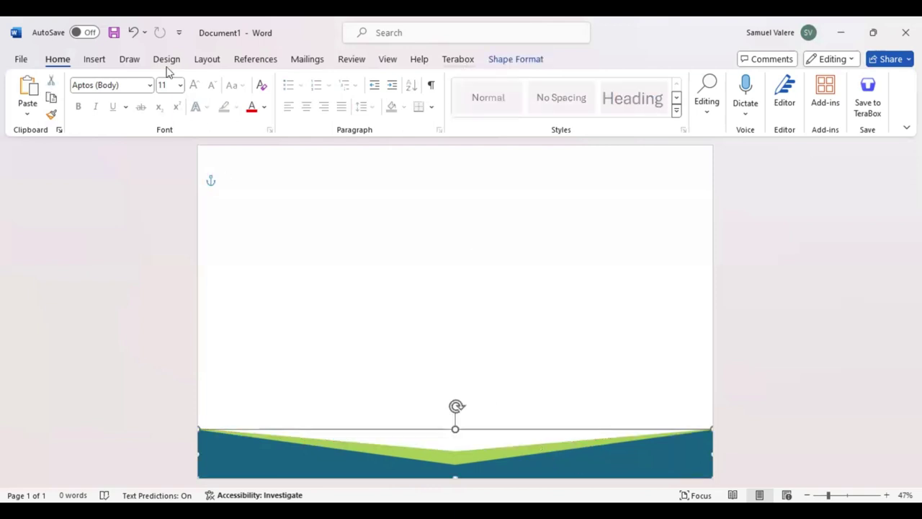
{"action": "left_click", "coordinate": [511, 62]}
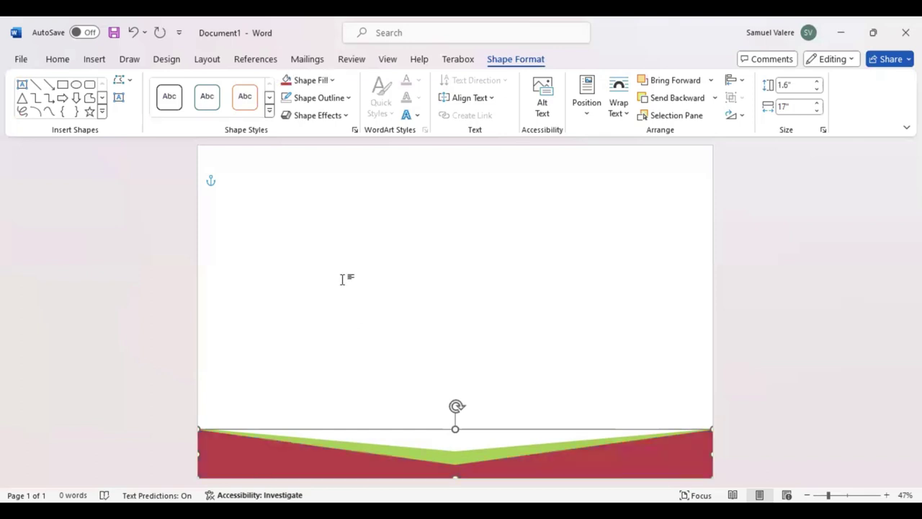
Draw an isosceles triangle, flip it to point downward, and move it to the page top
{"action": "left_click", "coordinate": [21, 100]}
{"action": "left_click_drag", "start_coordinate": [371, 156], "coordinate": [563, 188]}
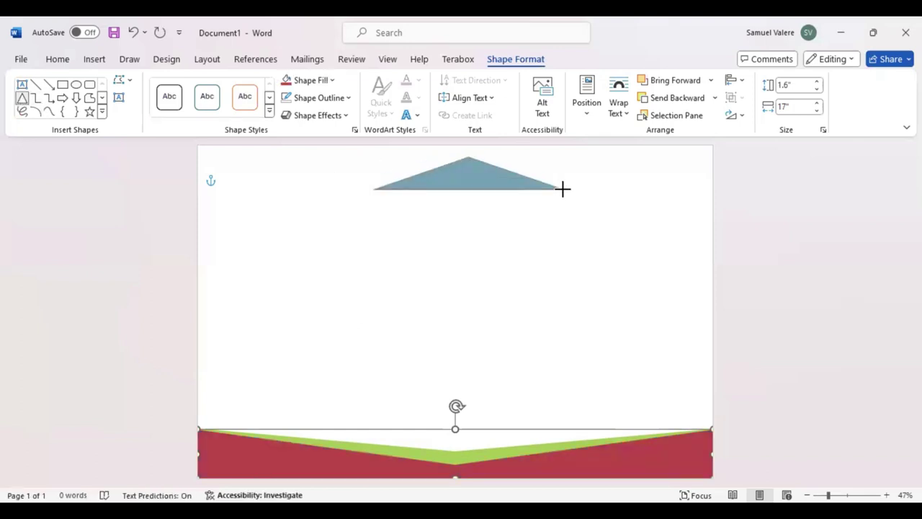
{"action": "left_click_drag", "start_coordinate": [467, 143], "coordinate": [462, 254]}
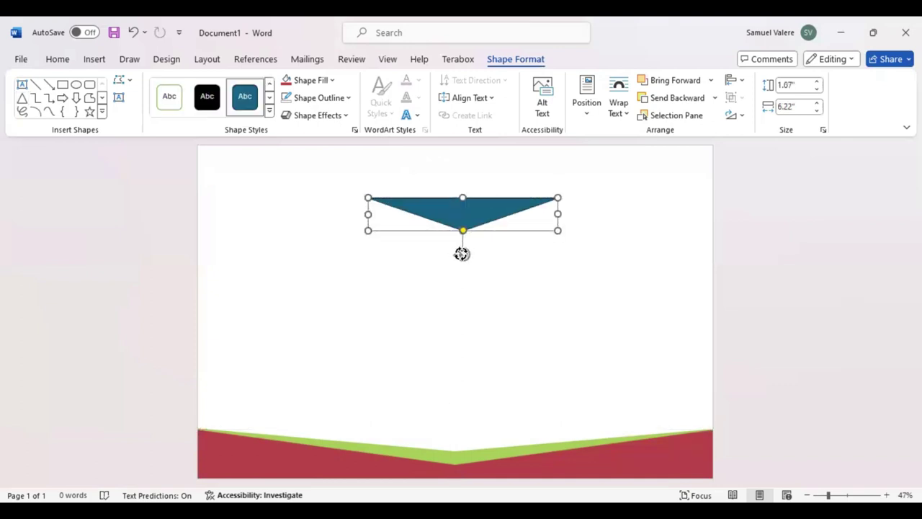
{"action": "left_click_drag", "start_coordinate": [480, 204], "coordinate": [464, 158]}
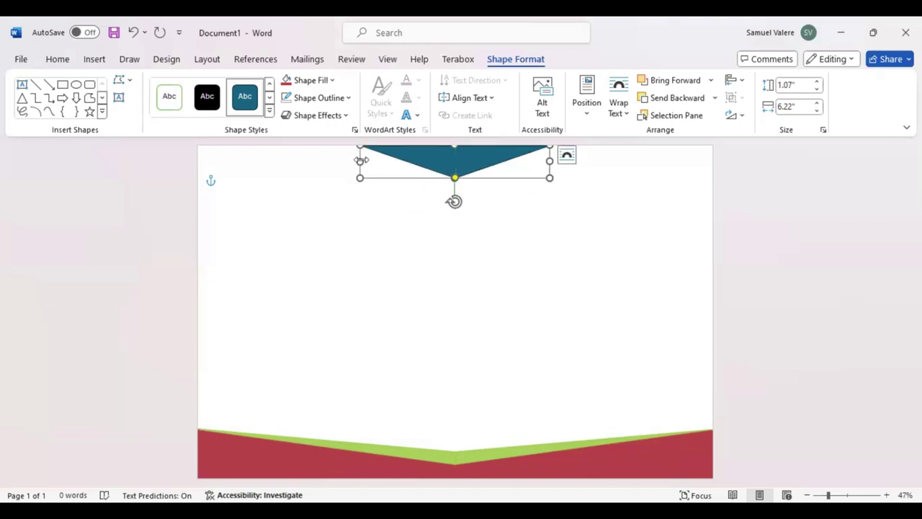
Widen and centre the triangle to 13.47" by 1.84" hanging from the top edge
{"action": "left_click_drag", "start_coordinate": [361, 160], "coordinate": [252, 161]}
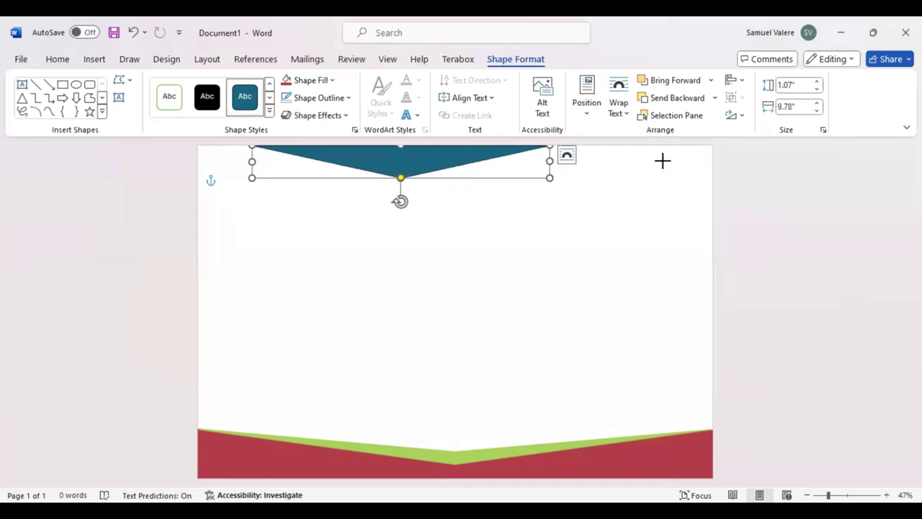
{"action": "mouse_move", "coordinate": [549, 161]}
{"action": "left_mouse_down"}
{"action": "mouse_move", "coordinate": [669, 160]}
{"action": "mouse_move", "coordinate": [662, 160]}
{"action": "left_mouse_up"}
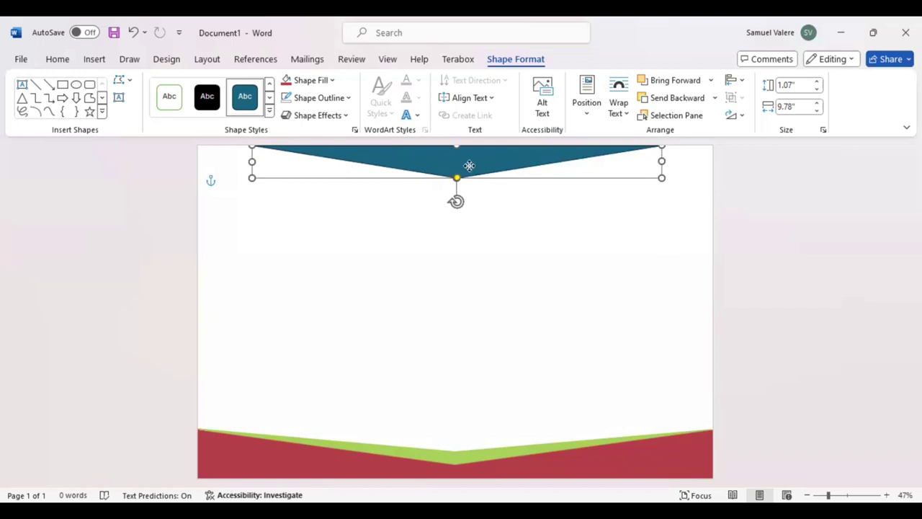
{"action": "mouse_move", "coordinate": [469, 166]}
{"action": "left_mouse_down"}
{"action": "mouse_move", "coordinate": [447, 174]}
{"action": "mouse_move", "coordinate": [454, 145]}
{"action": "left_mouse_up"}
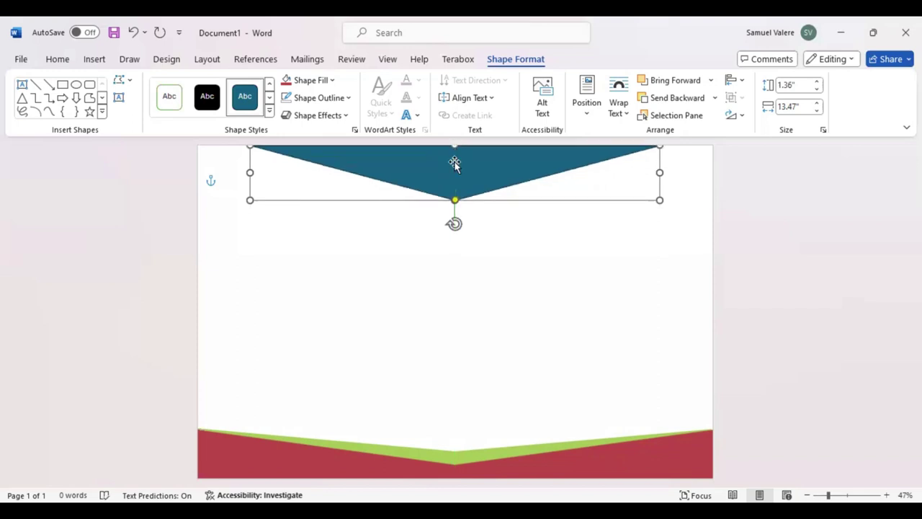
{"action": "mouse_move", "coordinate": [454, 145]}
{"action": "left_mouse_down"}
{"action": "mouse_move", "coordinate": [455, 131]}
{"action": "mouse_move", "coordinate": [455, 144]}
{"action": "left_mouse_up"}
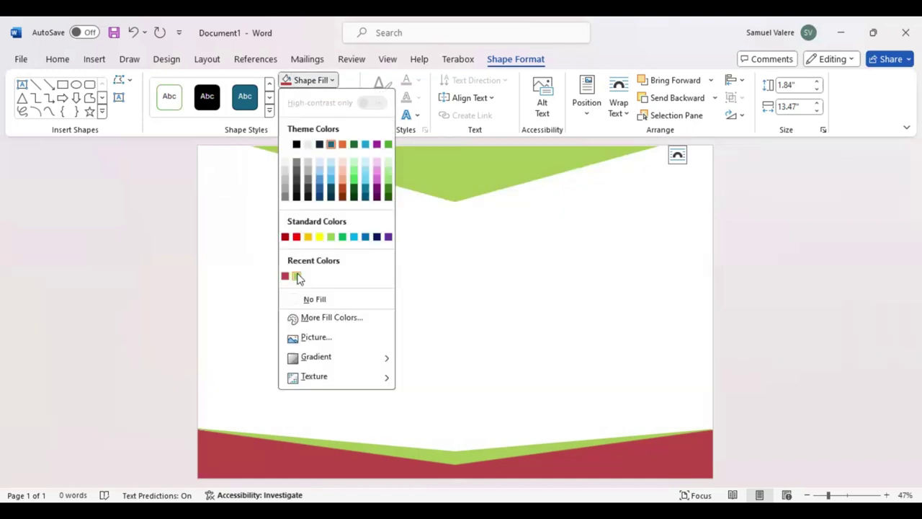
Fill the top triangle lime green and place a narrower, centred copy over it
{"action": "left_click", "coordinate": [441, 177]}
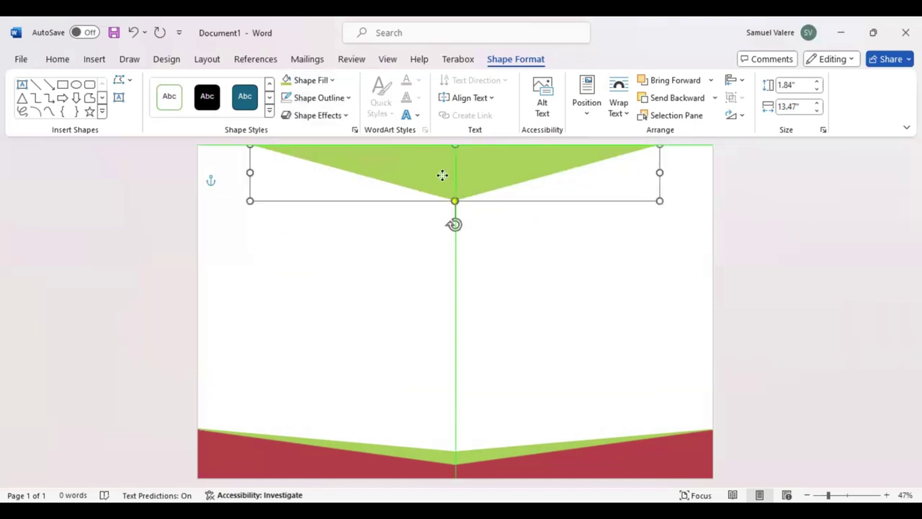
{"action": "left_click_drag", "start_coordinate": [442, 178], "coordinate": [447, 183]}
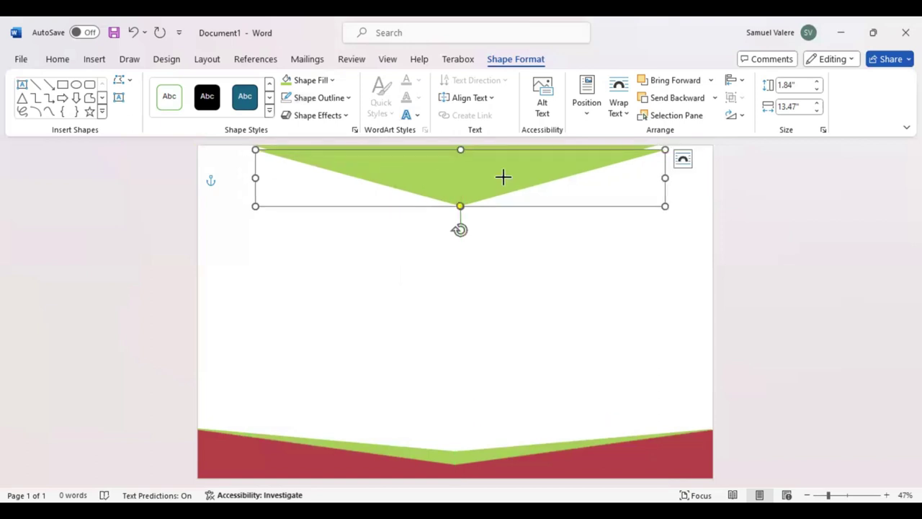
{"action": "left_click_drag", "start_coordinate": [666, 177], "coordinate": [497, 178]}
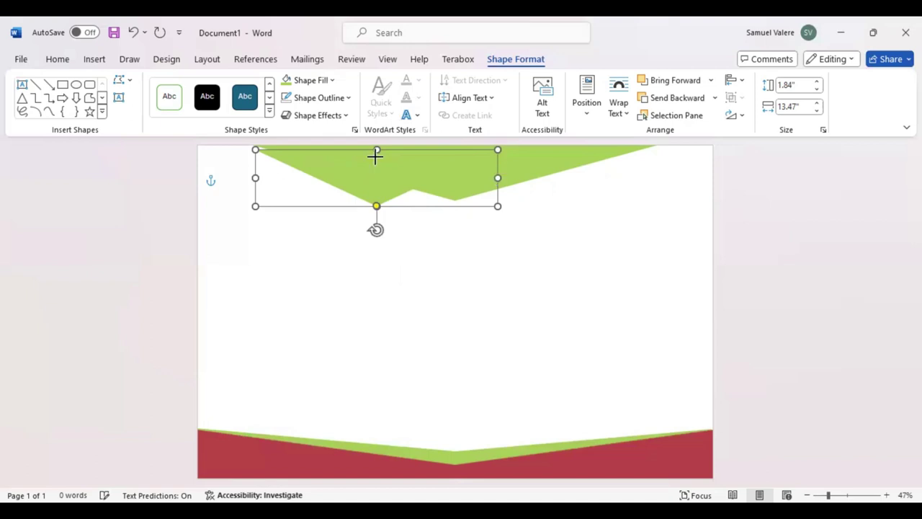
{"action": "left_click_drag", "start_coordinate": [377, 149], "coordinate": [376, 159]}
{"action": "left_click_drag", "start_coordinate": [433, 160], "coordinate": [455, 160]}
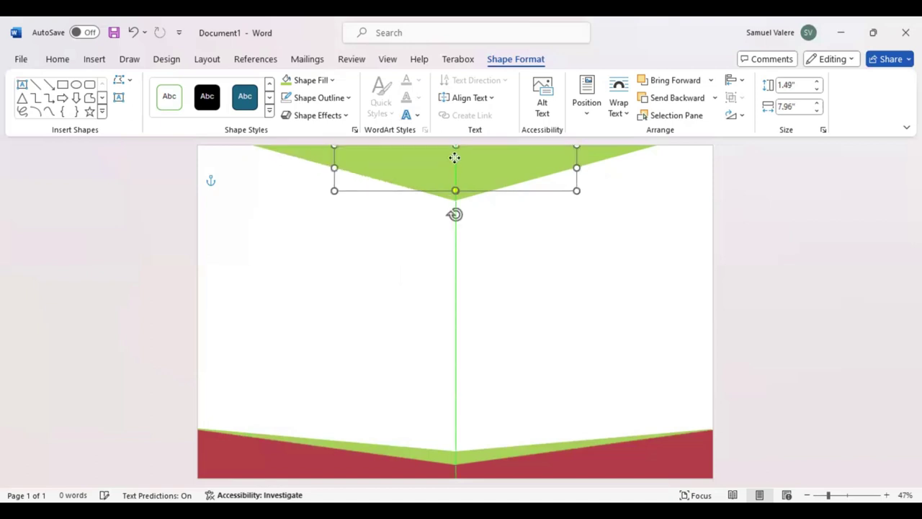
{"action": "left_click_drag", "start_coordinate": [454, 158], "coordinate": [454, 158]}
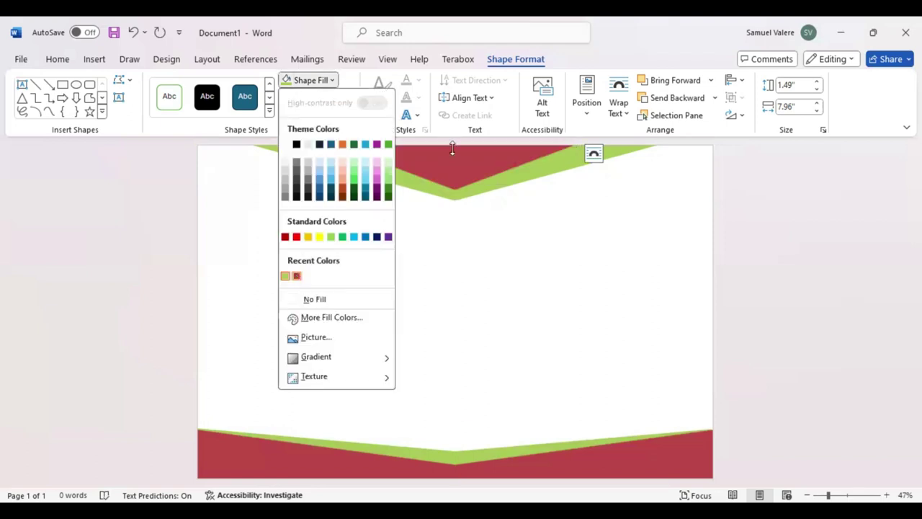
Colour the inner triangle crimson and shorten both triangles, realigning the green one at the top
{"action": "left_click", "coordinate": [295, 274]}
{"action": "left_click_drag", "start_coordinate": [454, 153], "coordinate": [468, 183]}
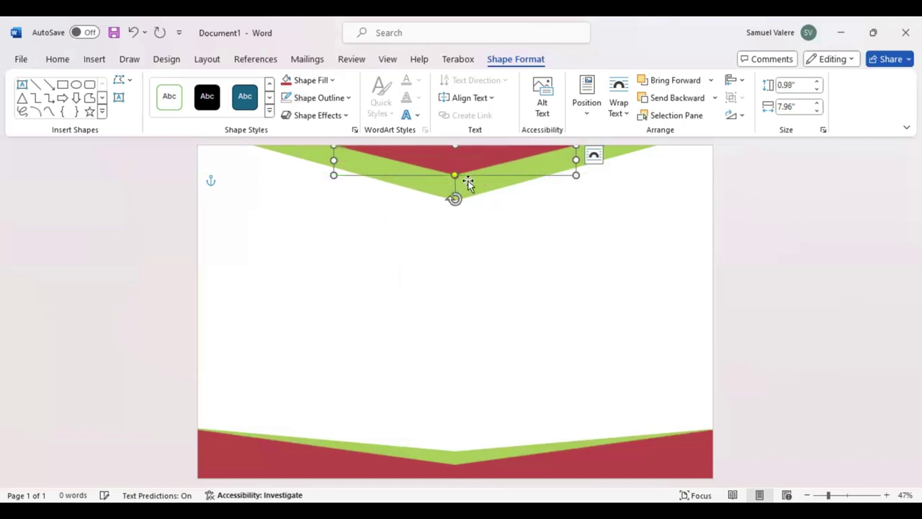
{"action": "left_click", "coordinate": [469, 183]}
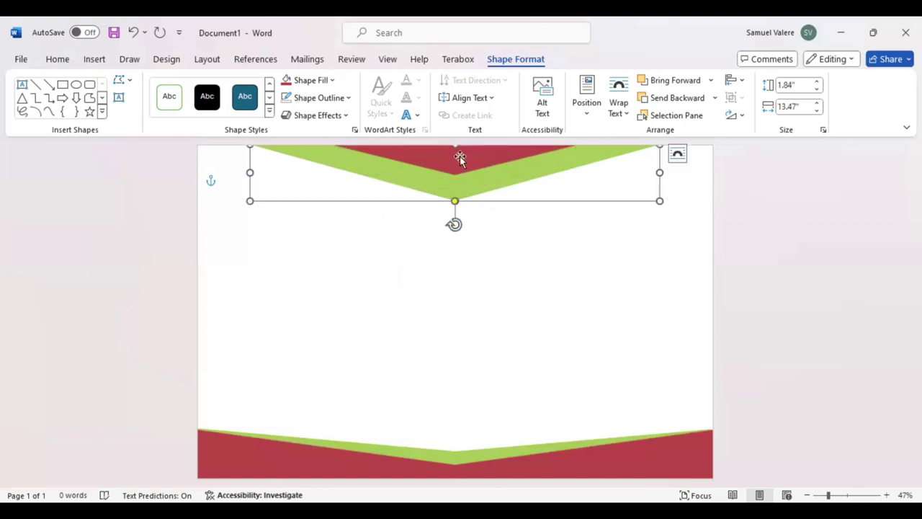
{"action": "mouse_move", "coordinate": [456, 147]}
{"action": "left_mouse_down"}
{"action": "mouse_move", "coordinate": [468, 168]}
{"action": "mouse_move", "coordinate": [463, 161]}
{"action": "left_mouse_up"}
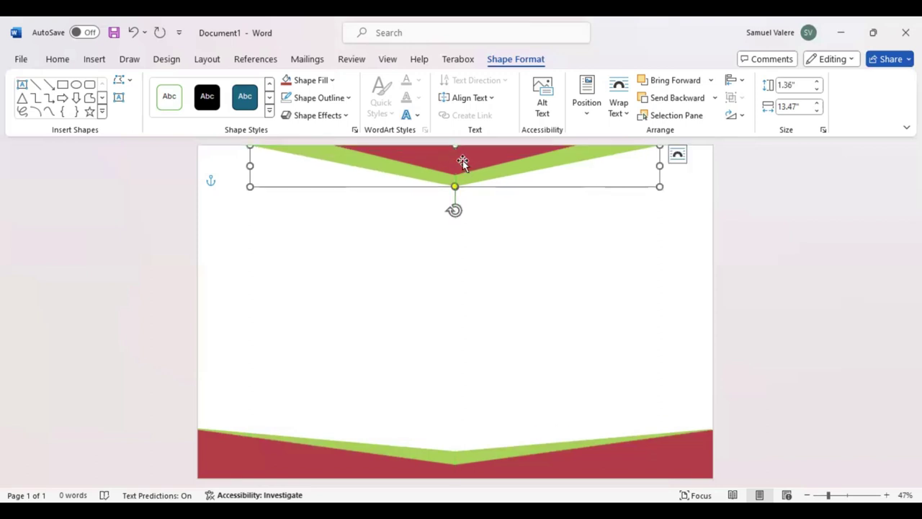
{"action": "left_click", "coordinate": [271, 205]}
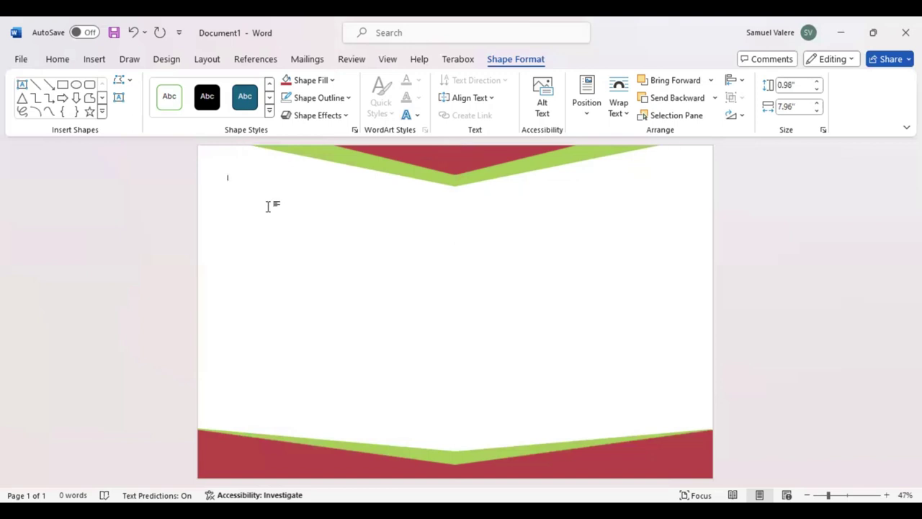
Draw a text box below the top chevron, type the title Certificate, and select all its text
{"action": "left_click", "coordinate": [94, 61]}
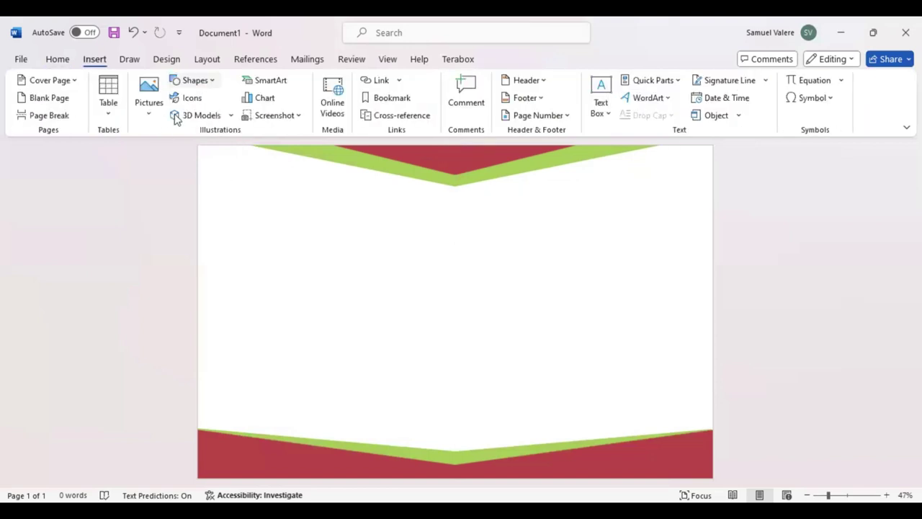
{"action": "left_click_drag", "start_coordinate": [393, 206], "coordinate": [582, 229]}
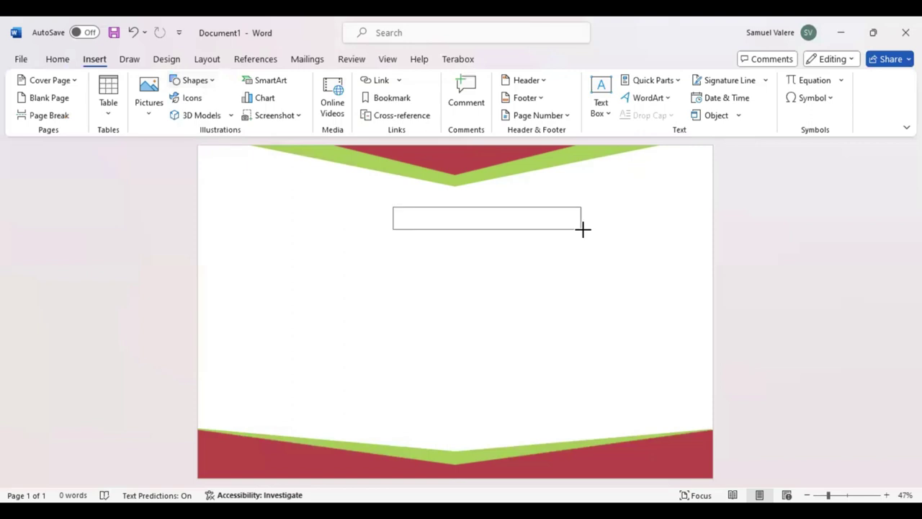
{"action": "left_click", "coordinate": [498, 224]}
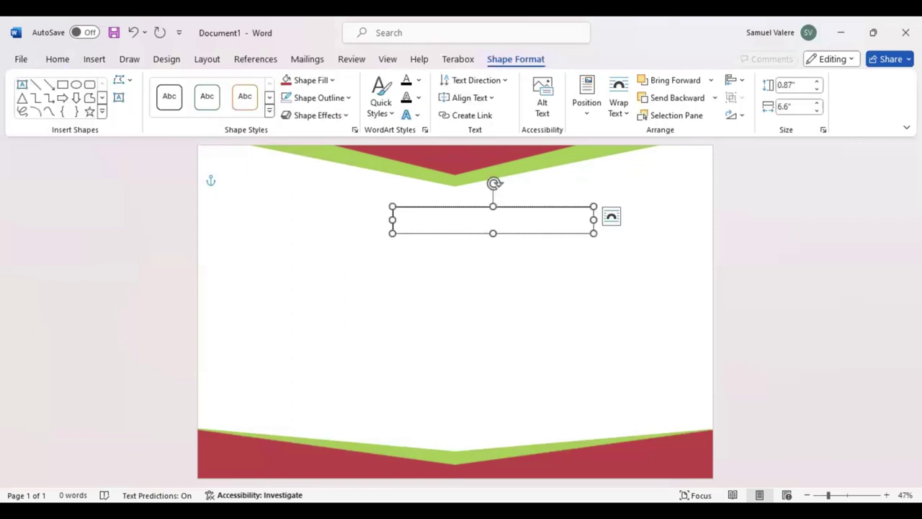
{"action": "type", "text": "Sa"}
{"action": "type", "text": "mu"}
{"action": "type", "text": "cate"}
{"action": "key", "text": "ctrl+a"}
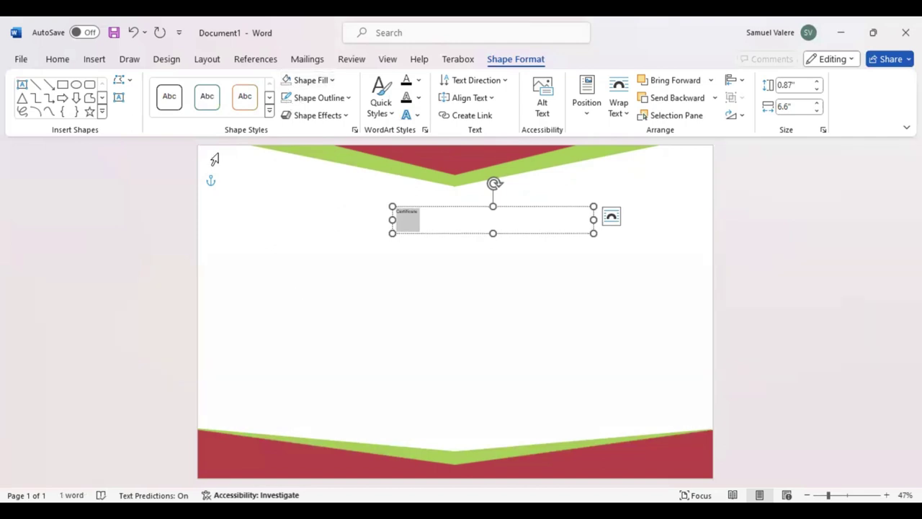
{"action": "left_click", "coordinate": [58, 59]}
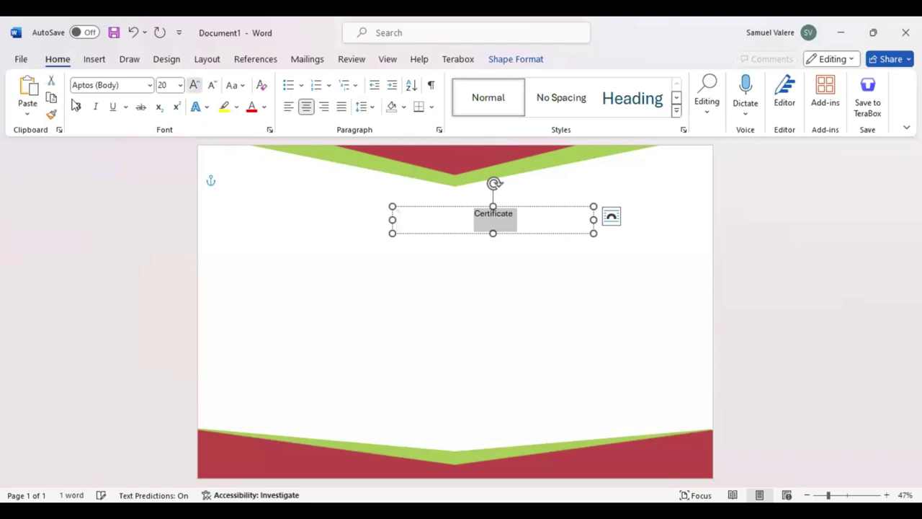
Set the title to Arial Black, all capitals, at 72 pt
{"action": "left_click", "coordinate": [121, 85]}
{"action": "type", "text": "Arial Black"}
{"action": "key", "text": "Return"}
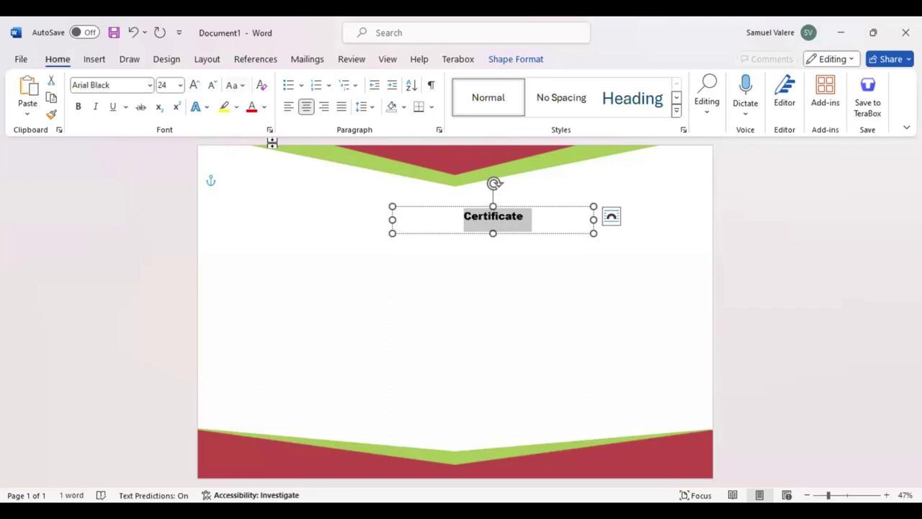
{"action": "key", "text": "shift+F3"}
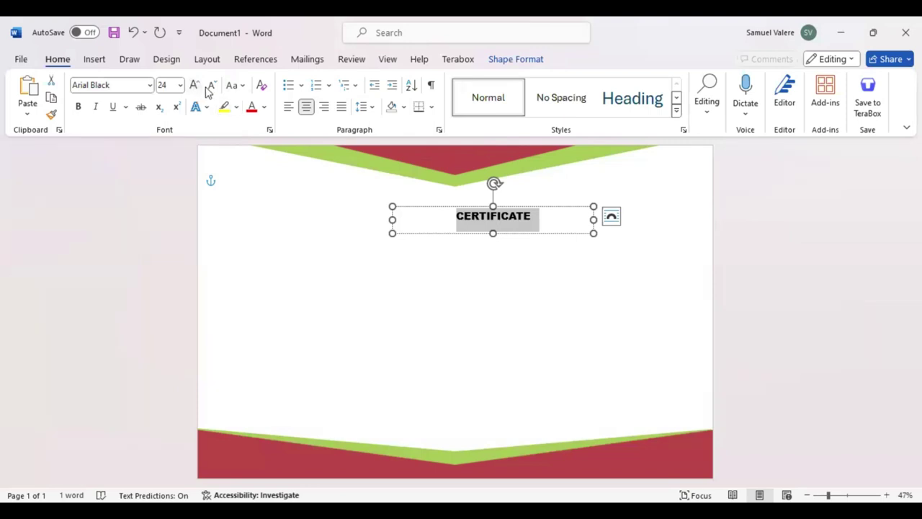
{"action": "left_click", "coordinate": [197, 87]}
{"action": "left_click", "coordinate": [197, 86]}
{"action": "left_click", "coordinate": [198, 86]}
{"action": "left_click", "coordinate": [197, 86]}
{"action": "left_click", "coordinate": [198, 86]}
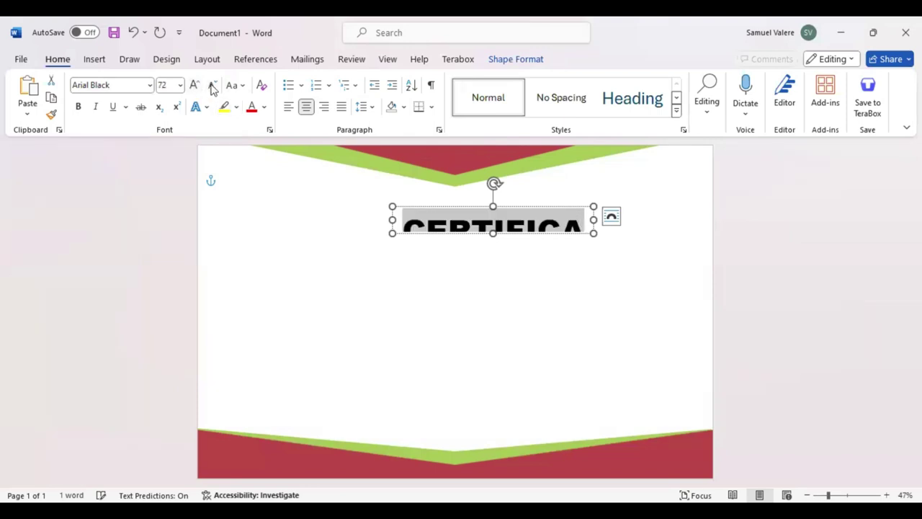
Expand the title's character spacing by 4 pt in the Font dialog's Advanced settings
{"action": "left_click", "coordinate": [270, 130]}
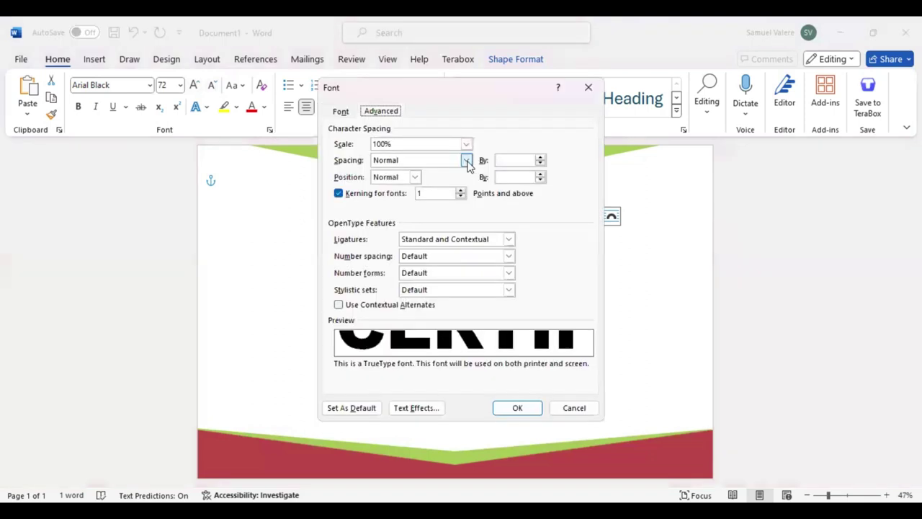
{"action": "left_click", "coordinate": [467, 161]}
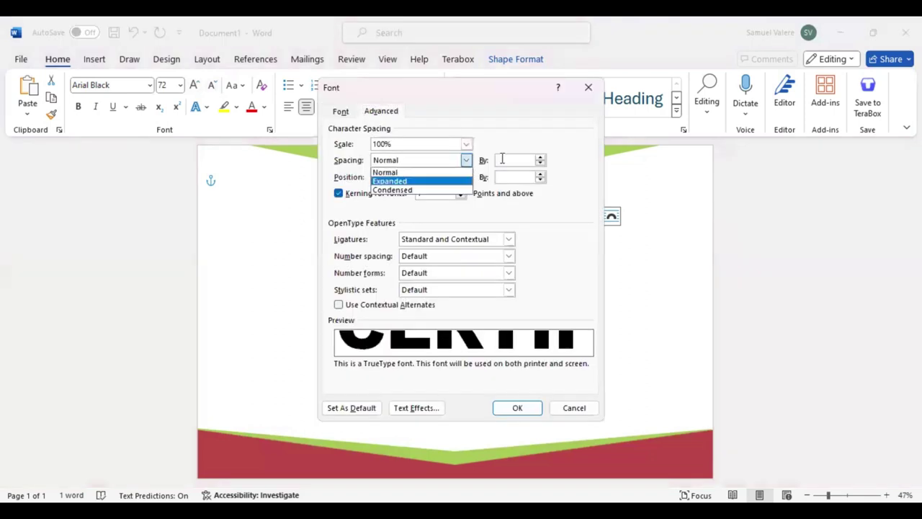
{"action": "left_click", "coordinate": [503, 159]}
{"action": "type", "text": "4"}
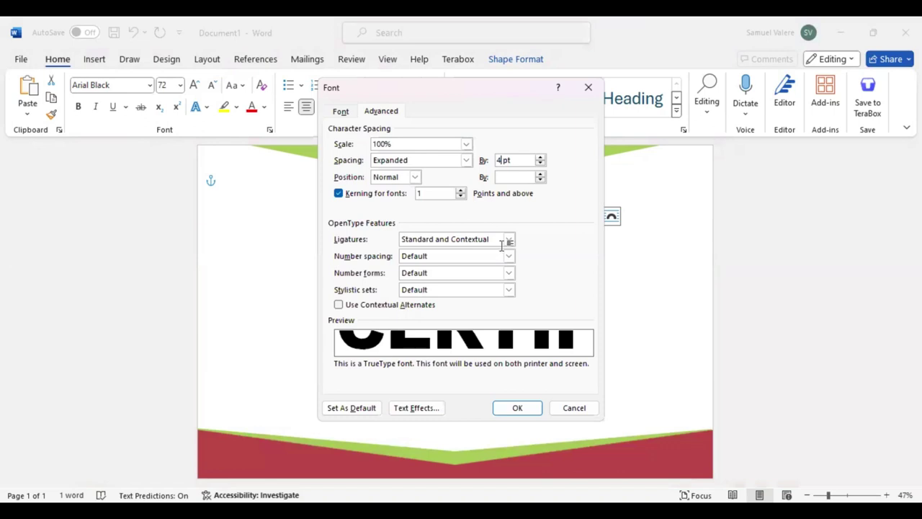
{"action": "key", "text": "Return"}
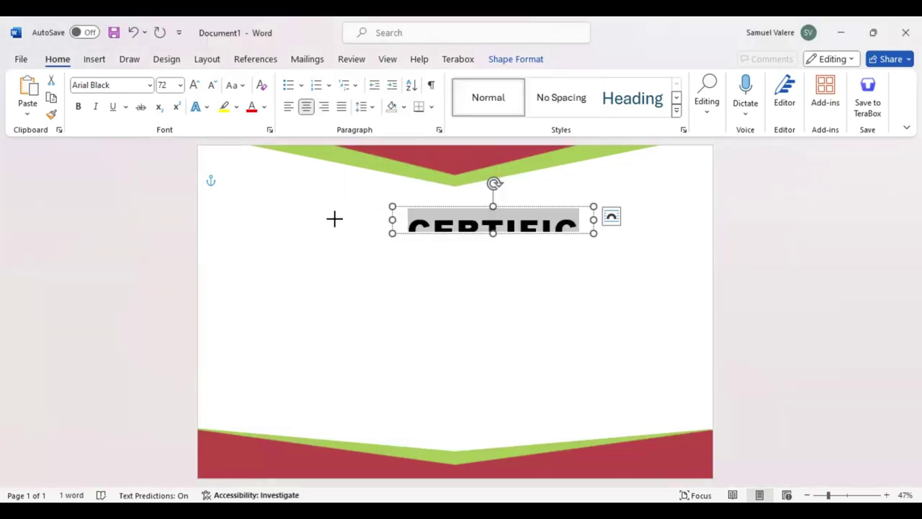
Enlarge the CERTIFICATE box, centre it near the top, and colour the title lime green
{"action": "left_click_drag", "start_coordinate": [389, 218], "coordinate": [335, 218]}
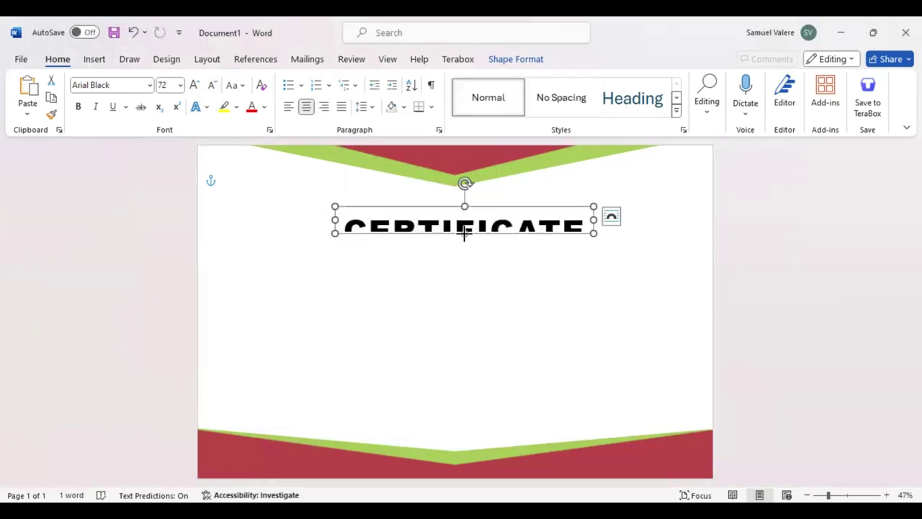
{"action": "left_click_drag", "start_coordinate": [465, 233], "coordinate": [464, 250]}
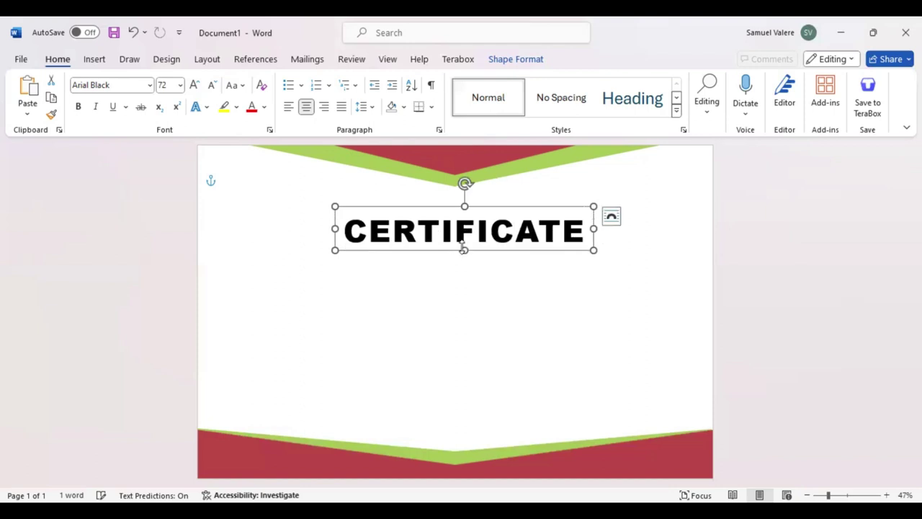
{"action": "left_click_drag", "start_coordinate": [465, 249], "coordinate": [462, 247]}
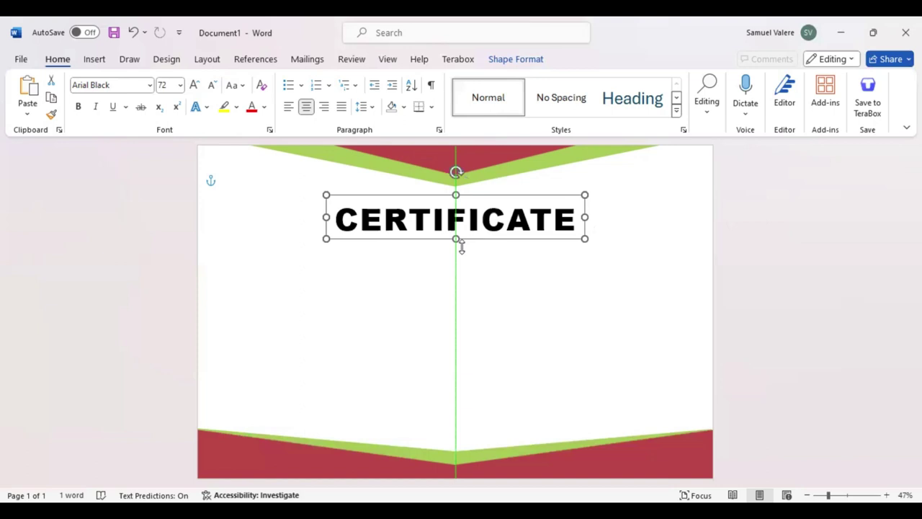
{"action": "left_click_drag", "start_coordinate": [462, 247], "coordinate": [462, 237]}
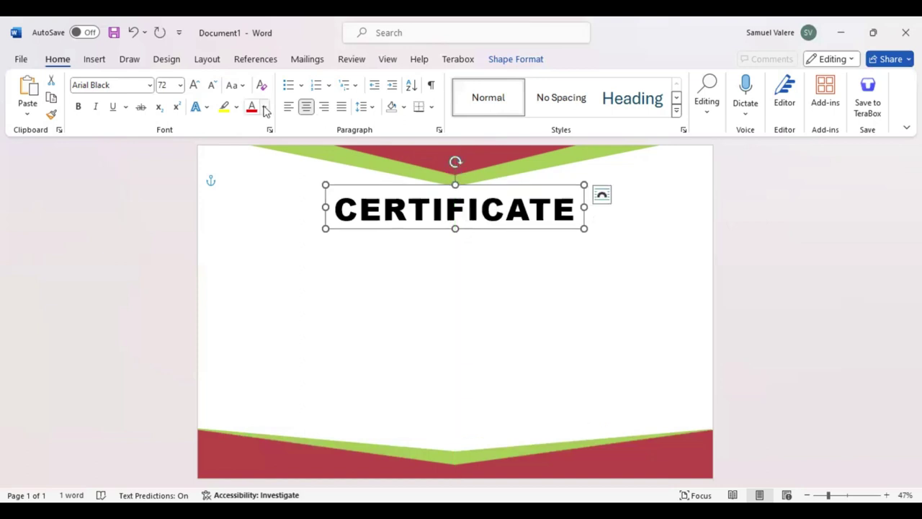
{"action": "left_click", "coordinate": [264, 106]}
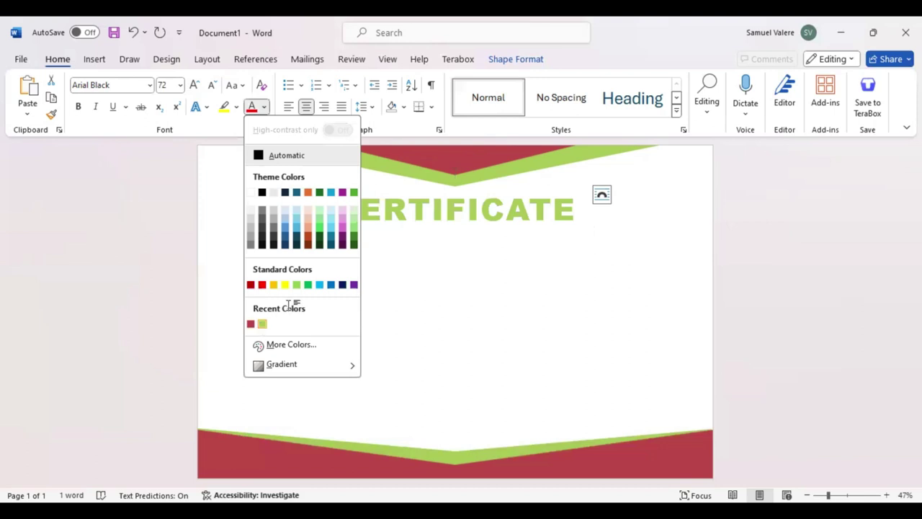
{"action": "key", "text": "Escape"}
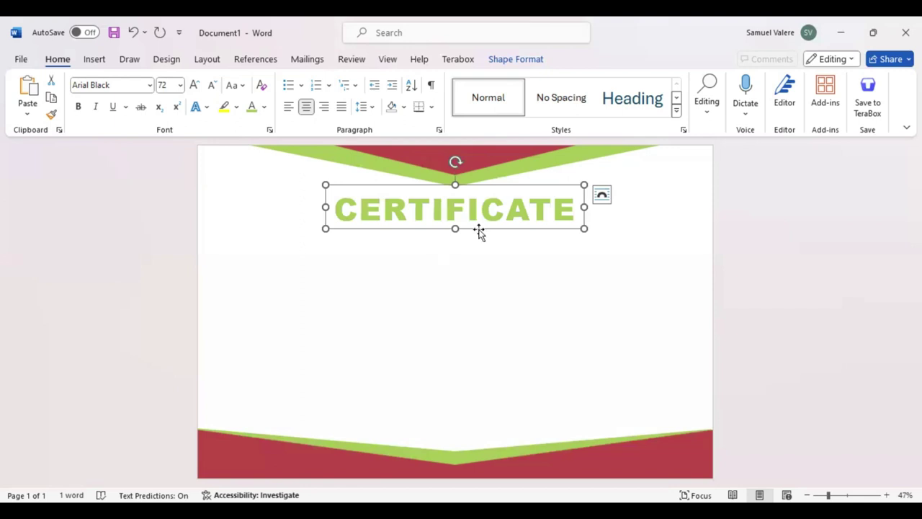
Duplicate the title box below and change the copy to 'OF ACHIEVEMENT' in 12 pt capitals
{"action": "left_click_drag", "start_coordinate": [479, 230], "coordinate": [484, 266]}
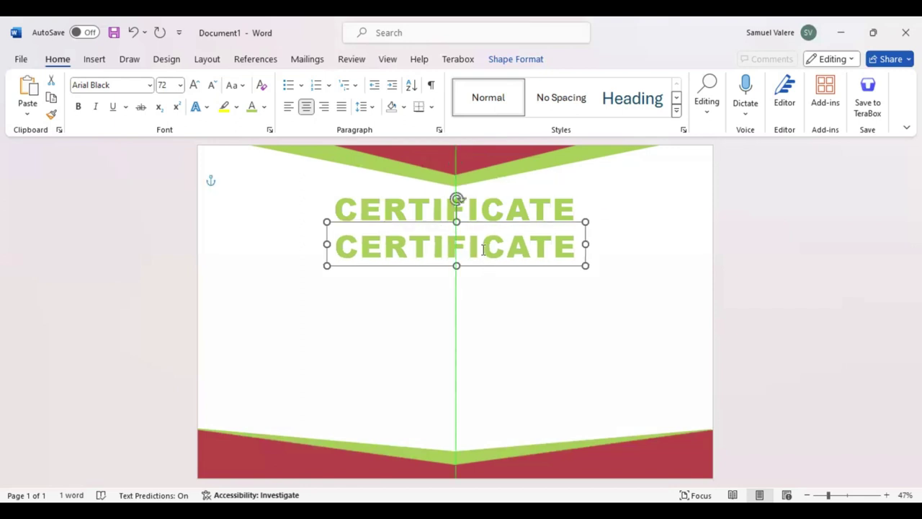
{"action": "left_click", "coordinate": [213, 86]}
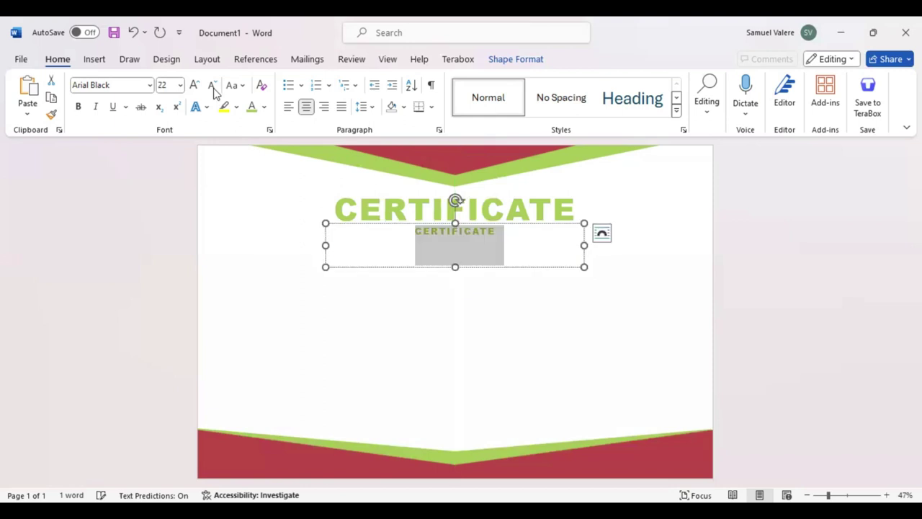
{"action": "left_click", "coordinate": [212, 85]}
{"action": "left_click", "coordinate": [213, 86]}
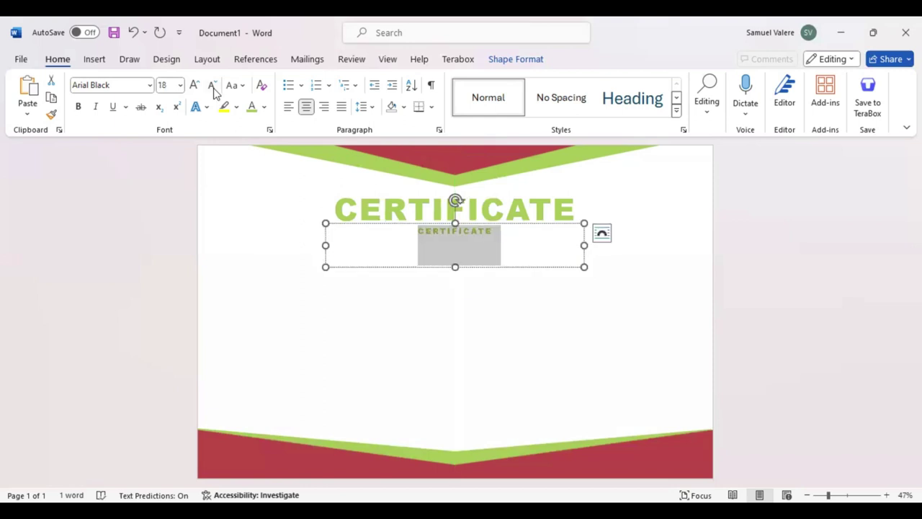
{"action": "type", "text": "01"}
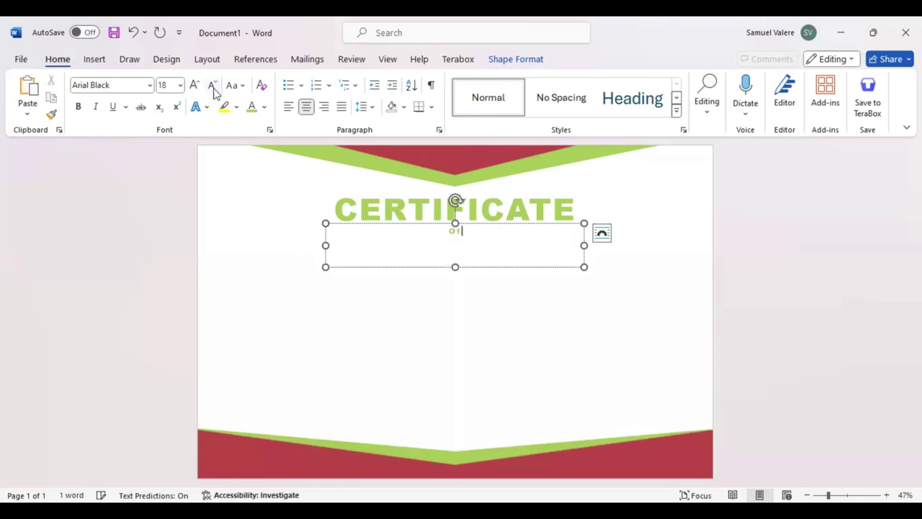
{"action": "type", "text": " Achievement"}
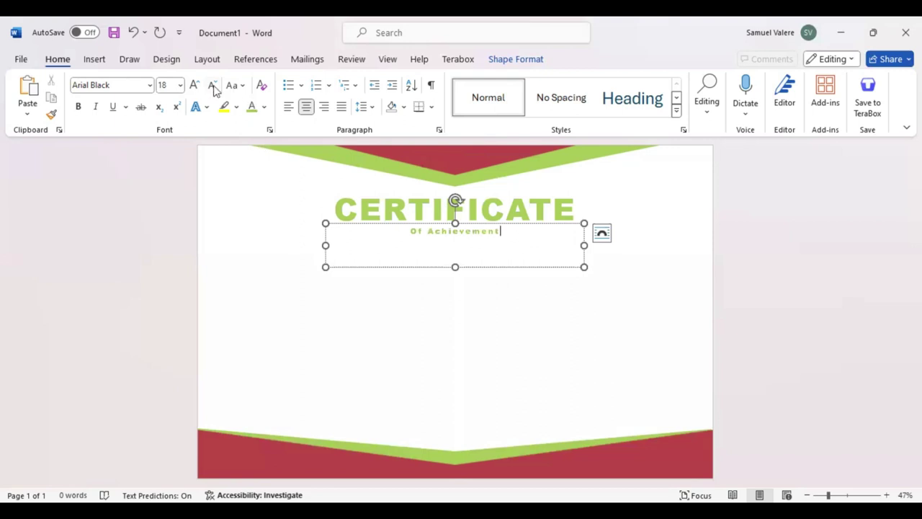
{"action": "key", "text": "ctrl+a"}
{"action": "key", "text": "ctrl+shift+a"}
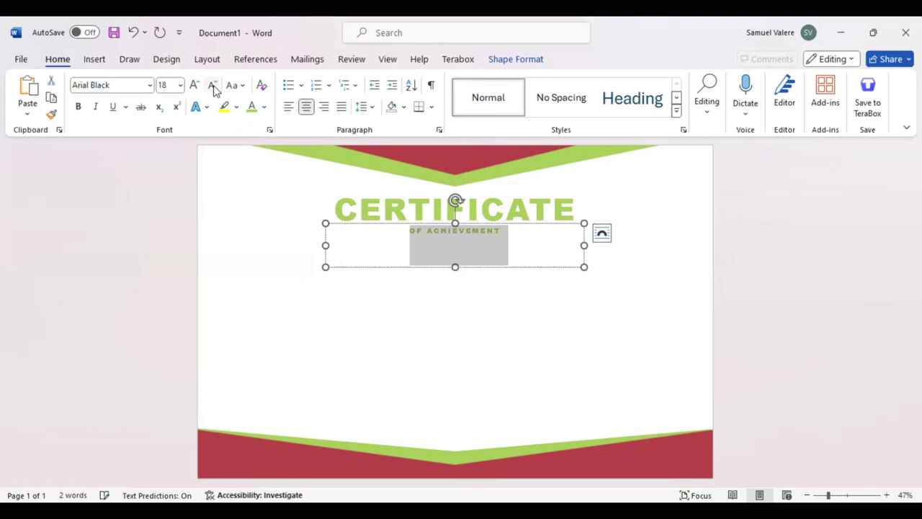
{"action": "left_click", "coordinate": [212, 86]}
{"action": "left_click", "coordinate": [212, 86]}
{"action": "left_click", "coordinate": [212, 86]}
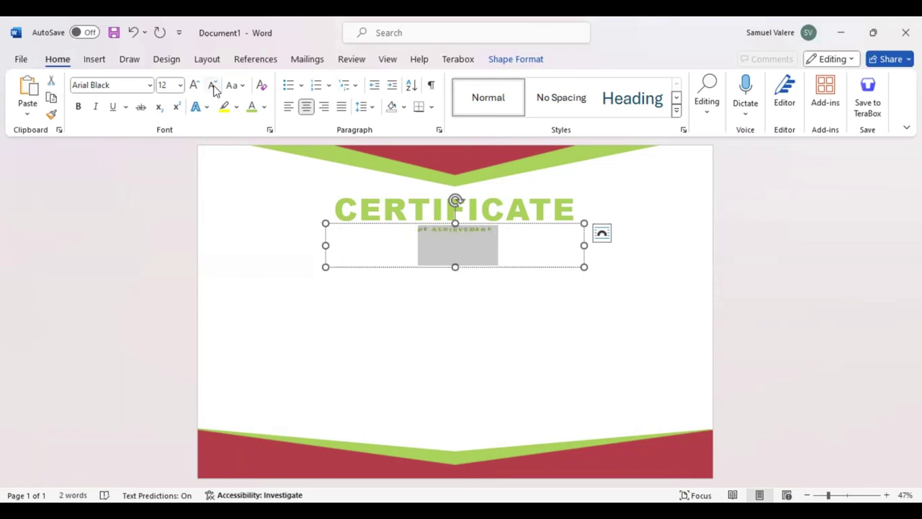
{"action": "key", "text": "Escape"}
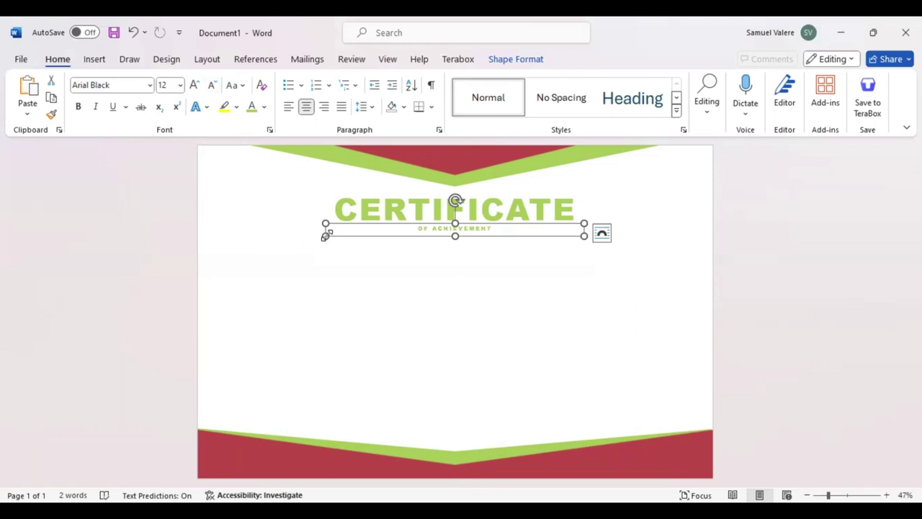
Narrow the OF ACHIEVEMENT box, nudge it up under CERTIFICATE, and make its text black
{"action": "mouse_move", "coordinate": [326, 236]}
{"action": "left_mouse_down"}
{"action": "mouse_move", "coordinate": [495, 233]}
{"action": "mouse_move", "coordinate": [455, 233]}
{"action": "left_mouse_up"}
{"action": "key", "text": "Up"}
{"action": "key", "text": "Up"}
{"action": "key", "text": "Up"}
{"action": "key", "text": "Up"}
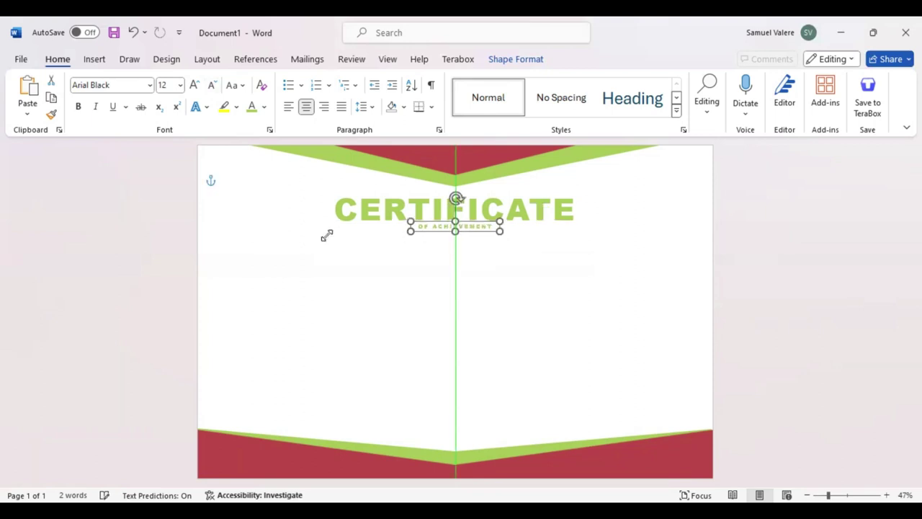
{"action": "key", "text": "Up"}
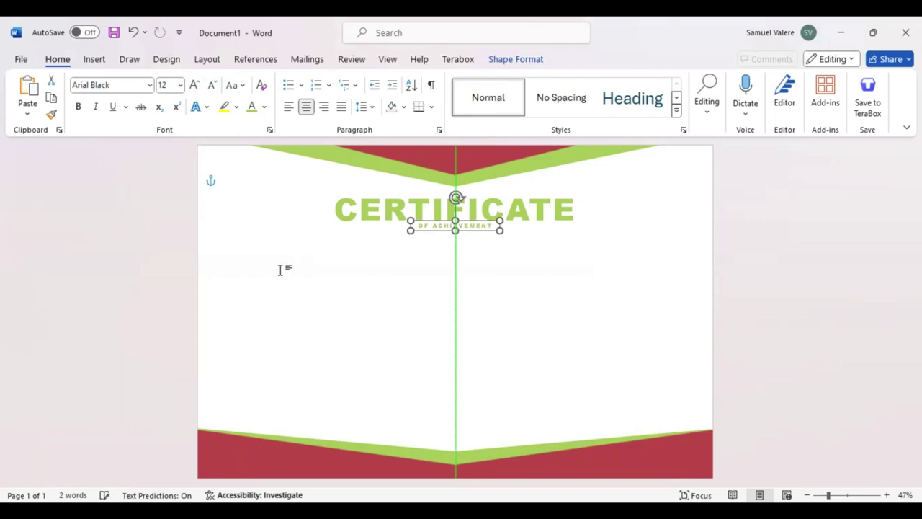
{"action": "left_click", "coordinate": [264, 108]}
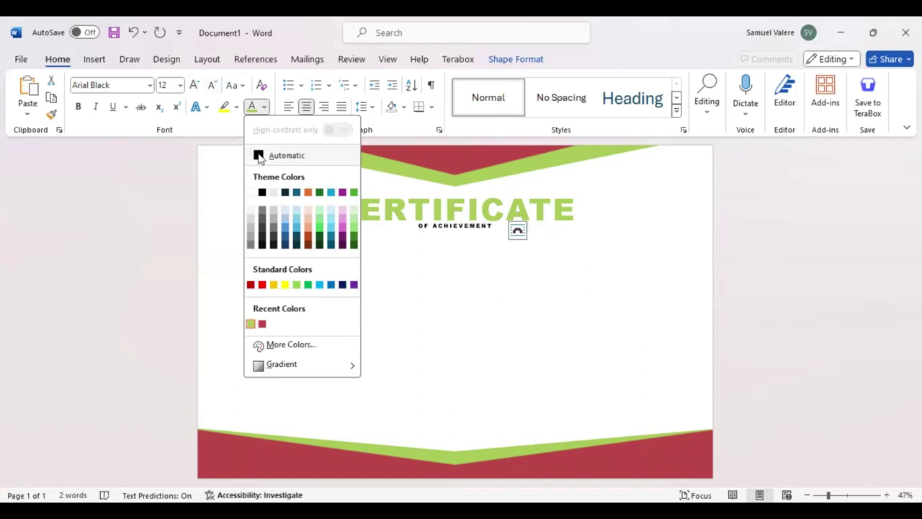
{"action": "left_click", "coordinate": [469, 282]}
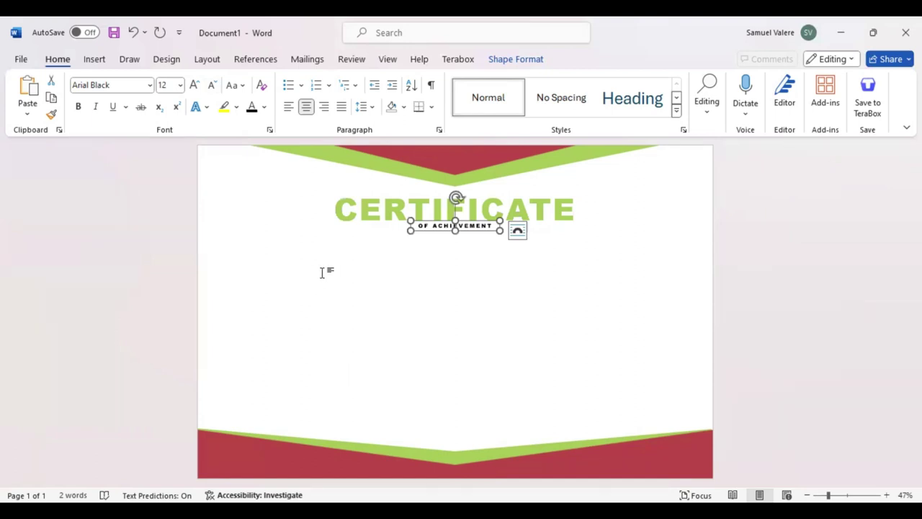
Copy the subtitle box below it and retype it as 'This Certificate is Greatly Presented To'
{"action": "left_click_drag", "start_coordinate": [470, 229], "coordinate": [453, 250]}
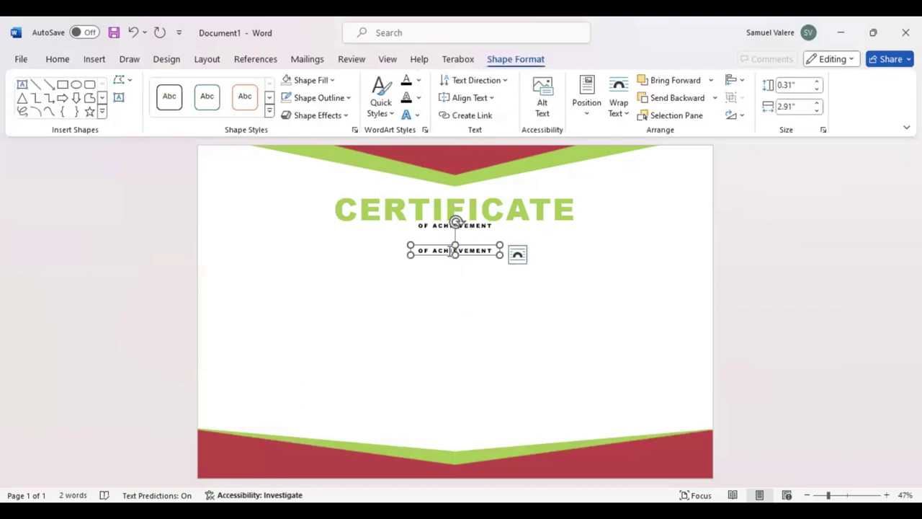
{"action": "triple_click", "coordinate": [451, 254]}
{"action": "type", "text": "This"}
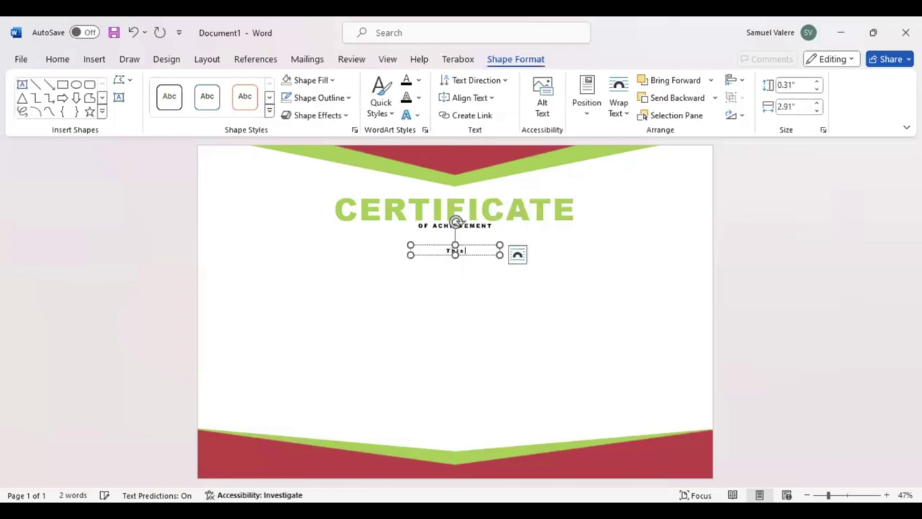
{"action": "type", "text": " Certi"}
{"action": "type", "text": "ficate is"}
{"action": "left_click_drag", "start_coordinate": [409, 256], "coordinate": [337, 256]}
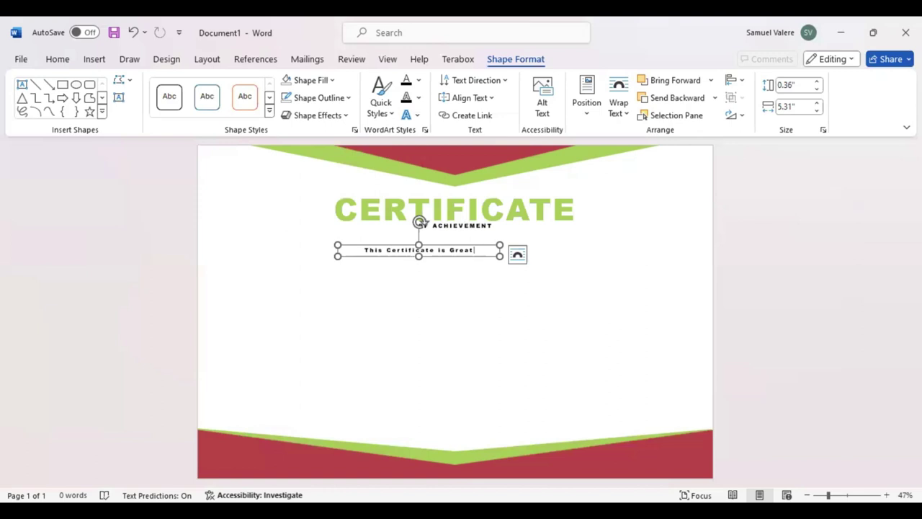
{"action": "type", "text": "ly"}
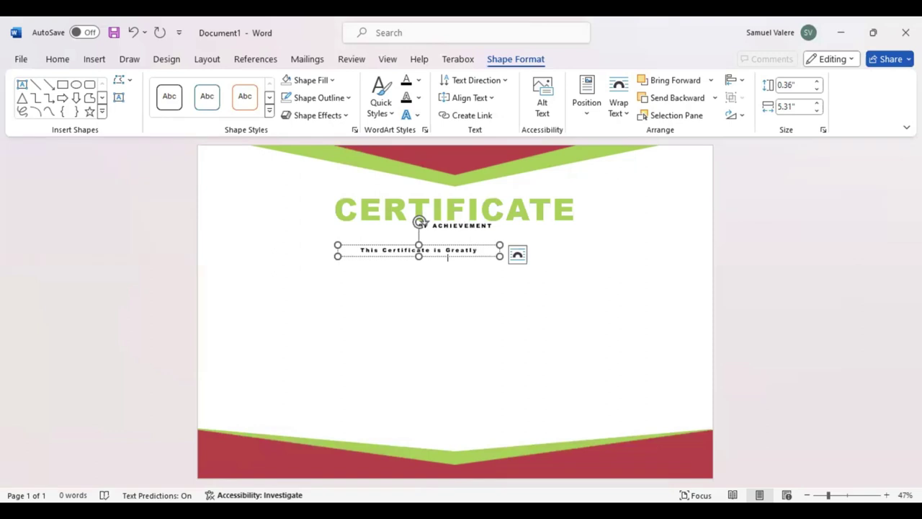
{"action": "type", "text": " Presented To"}
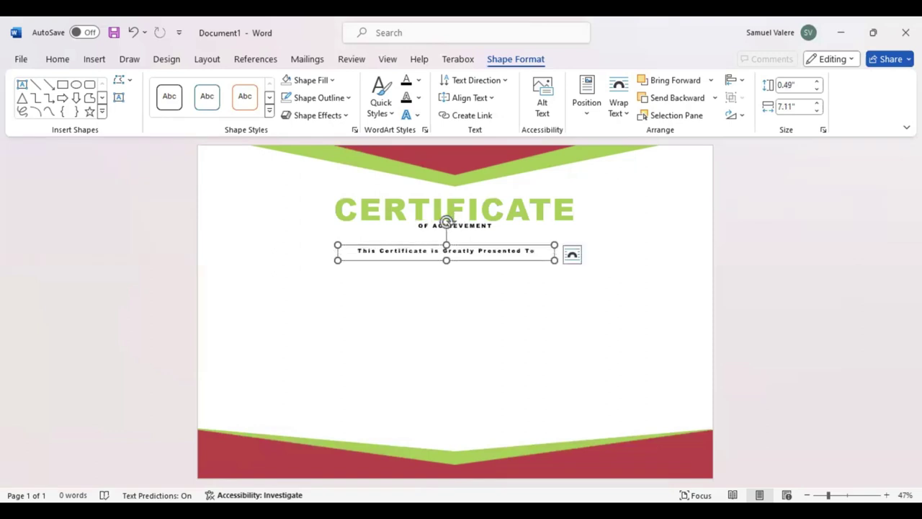
Enlarge the presenting sentence to 16 pt and centre its box on the page
{"action": "key", "text": "ctrl+a"}
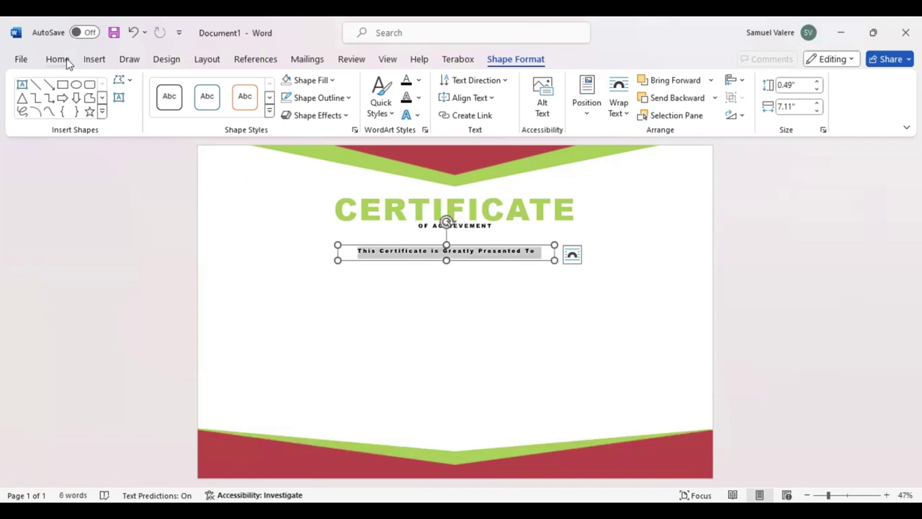
{"action": "left_click", "coordinate": [58, 59]}
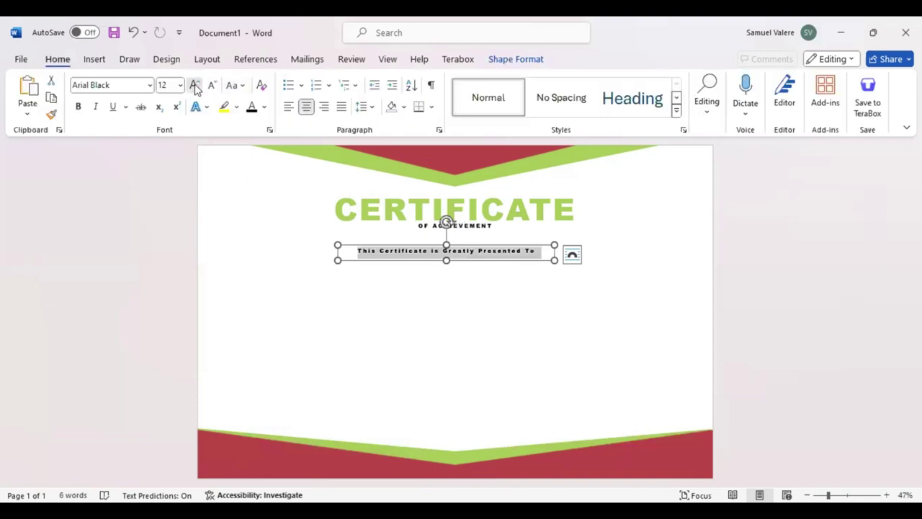
{"action": "left_click", "coordinate": [196, 87]}
{"action": "left_click", "coordinate": [196, 87]}
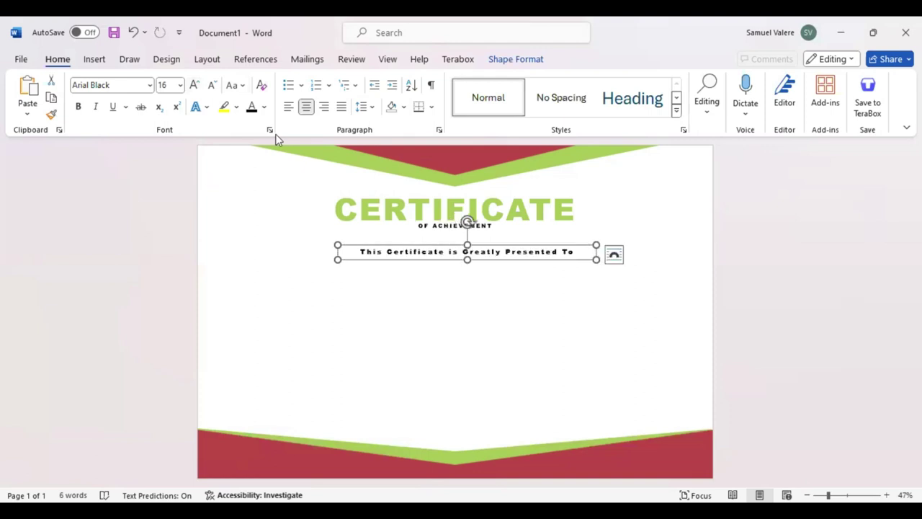
{"action": "key", "text": "Left"}
{"action": "key", "text": "Down"}
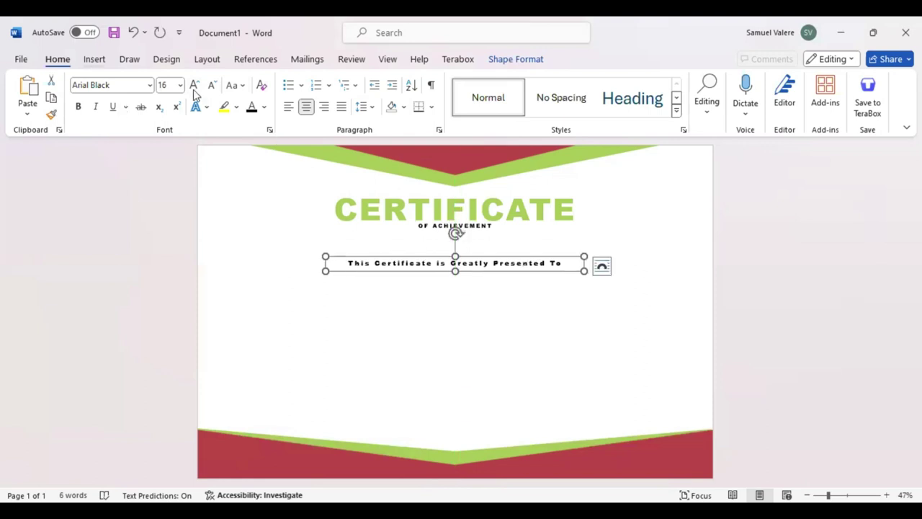
Draw a text box below the presenting line and type 'Name Surname'
{"action": "left_click", "coordinate": [95, 59]}
{"action": "left_click", "coordinate": [209, 84]}
{"action": "left_click", "coordinate": [177, 128]}
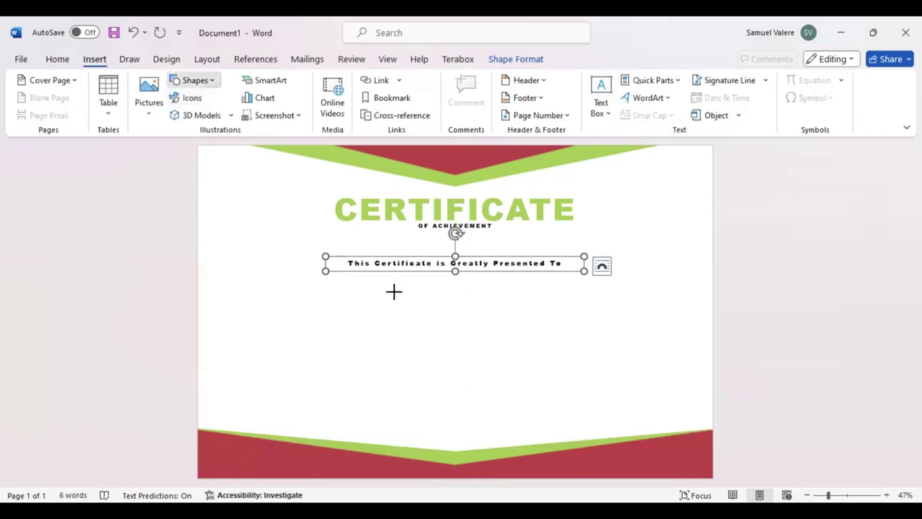
{"action": "left_click_drag", "start_coordinate": [367, 286], "coordinate": [611, 358]}
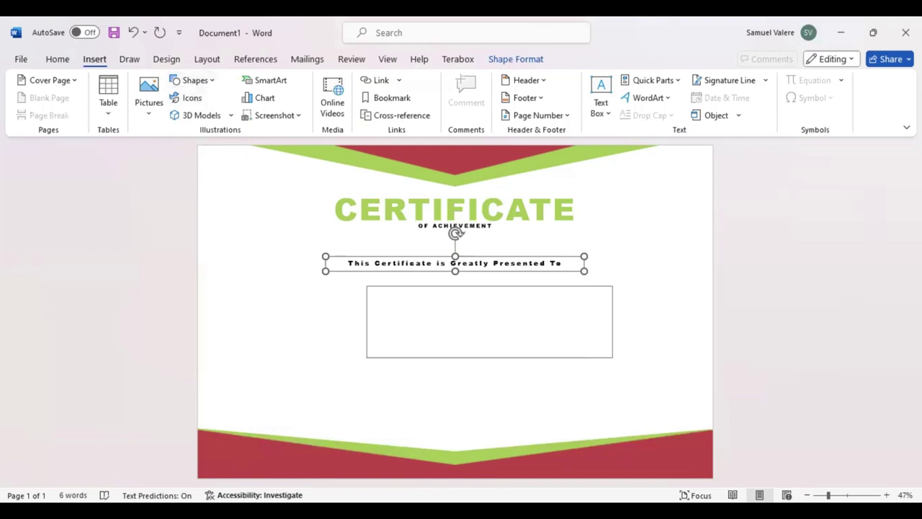
{"action": "type", "text": "Name "}
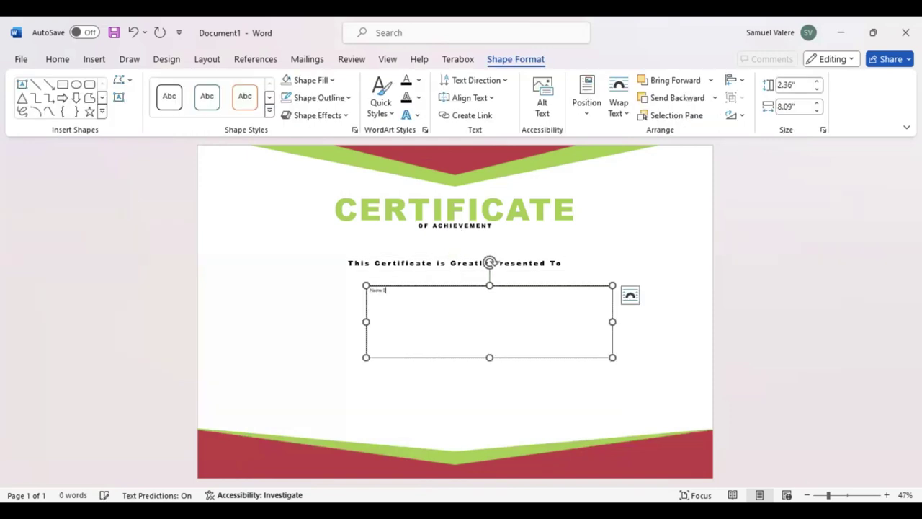
{"action": "type", "text": "Sur"}
{"action": "type", "text": "name"}
{"action": "left_click_drag", "start_coordinate": [370, 290], "coordinate": [404, 289]}
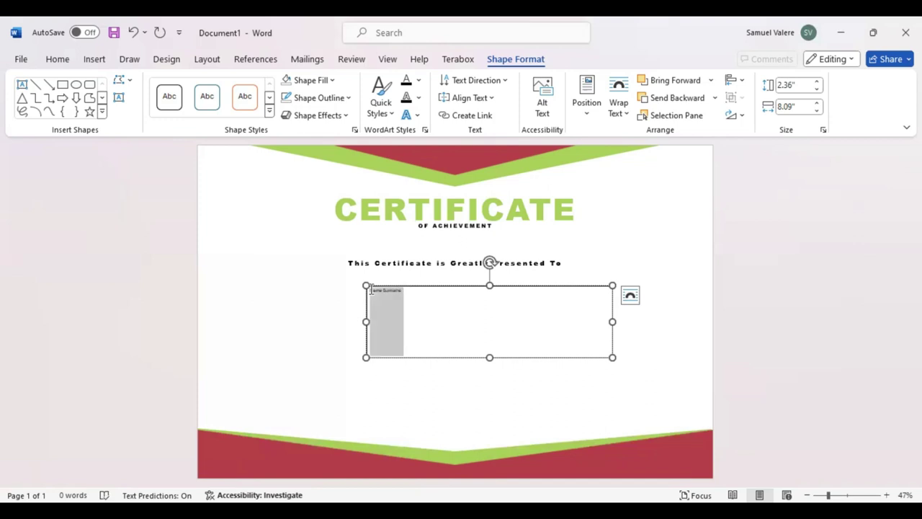
Centre the name in its box and enlarge it to 80 pt
{"action": "left_click", "coordinate": [58, 59]}
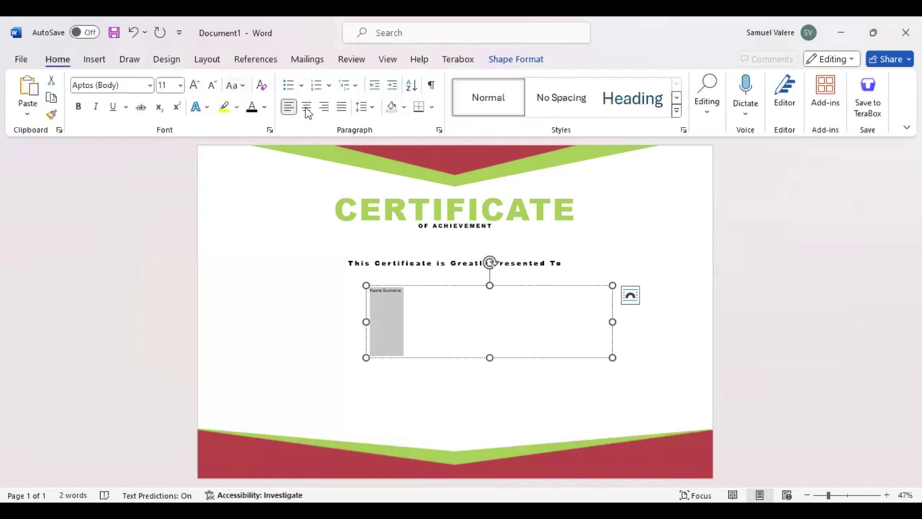
{"action": "left_click", "coordinate": [307, 108]}
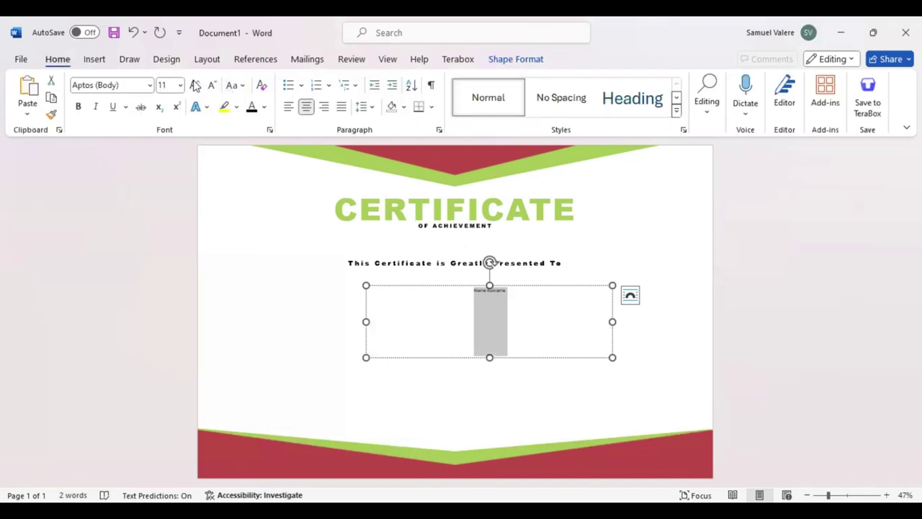
{"action": "left_click", "coordinate": [194, 85]}
{"action": "left_click", "coordinate": [194, 85]}
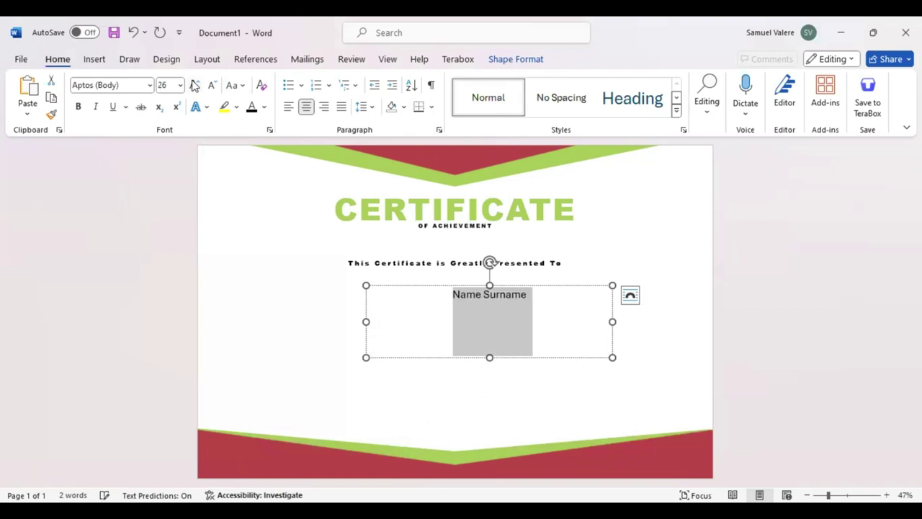
{"action": "left_click", "coordinate": [194, 85]}
{"action": "left_click", "coordinate": [194, 85]}
{"action": "left_click", "coordinate": [194, 85]}
{"action": "left_click", "coordinate": [194, 85]}
{"action": "left_click", "coordinate": [194, 85]}
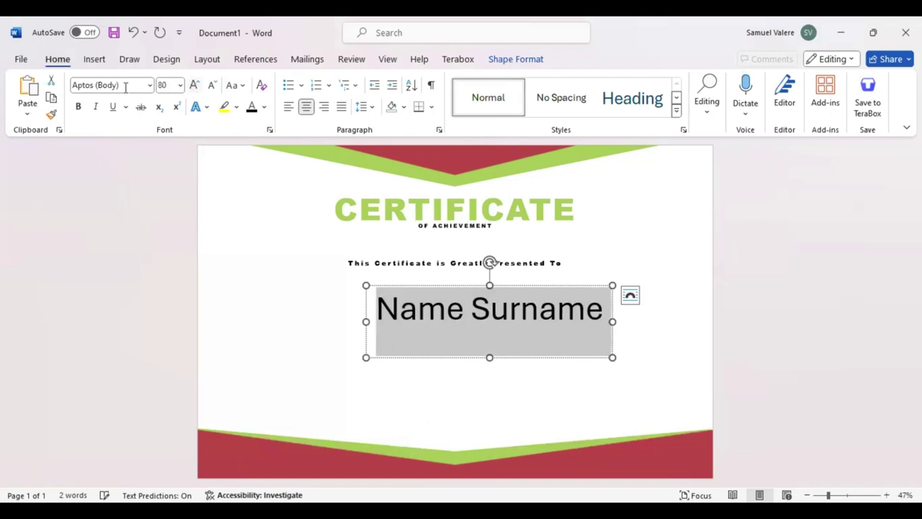
{"action": "left_click", "coordinate": [126, 85]}
Set the name in Baskerville Old Face at 90 pt, in all capitals
{"action": "type", "text": "BB"}
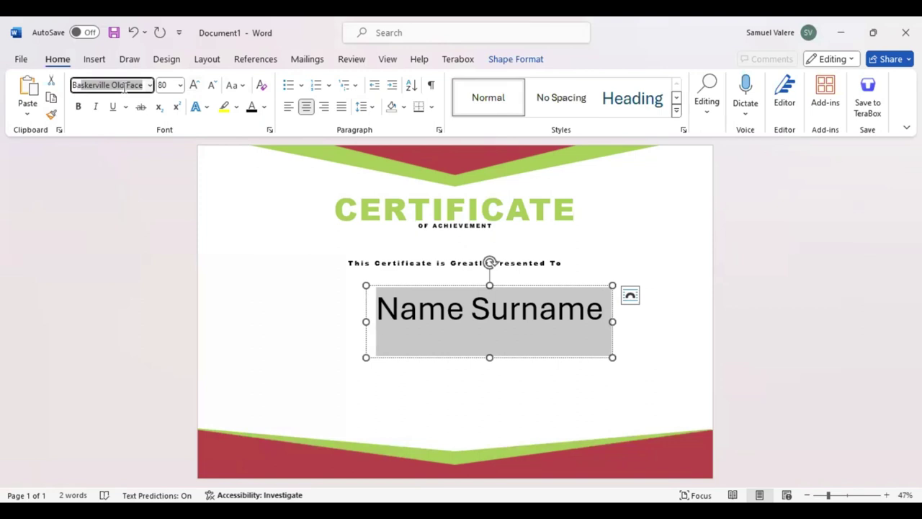
{"action": "key", "text": "Return"}
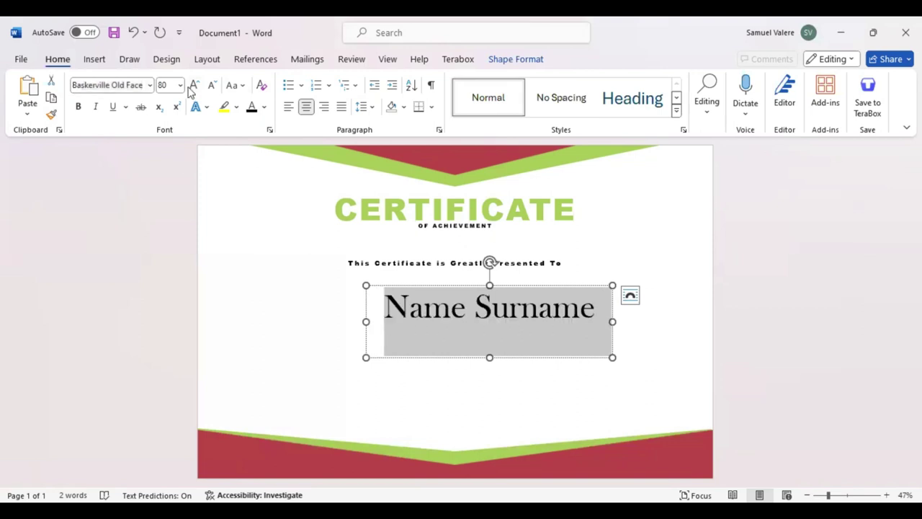
{"action": "left_click", "coordinate": [194, 85]}
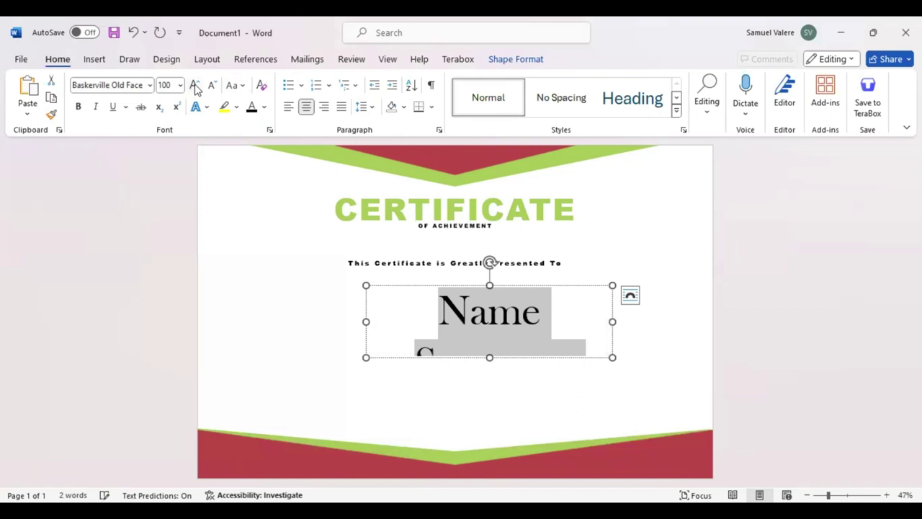
{"action": "key", "text": "Escape"}
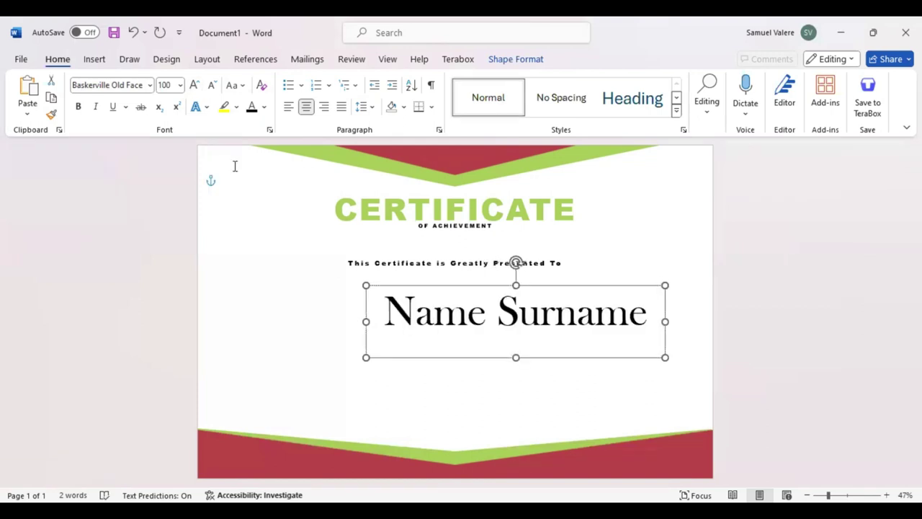
{"action": "left_click", "coordinate": [212, 85]}
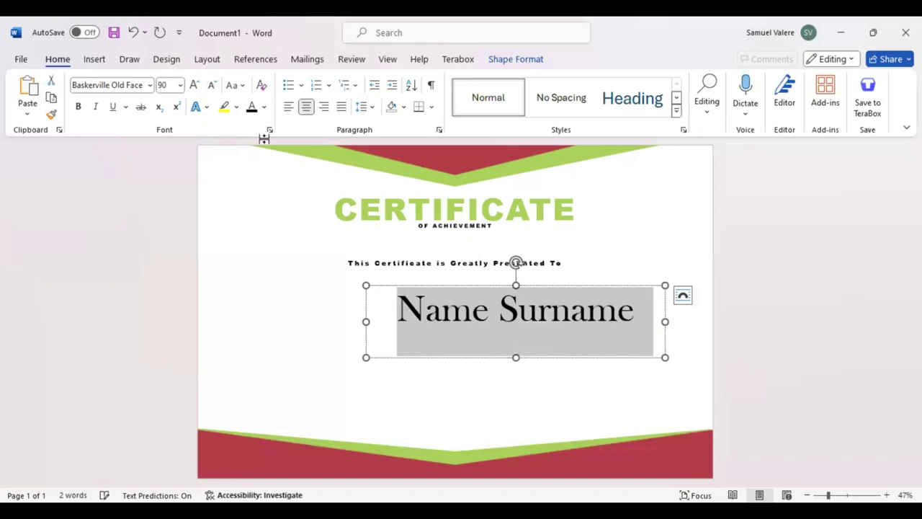
{"action": "key", "text": "shift+F3"}
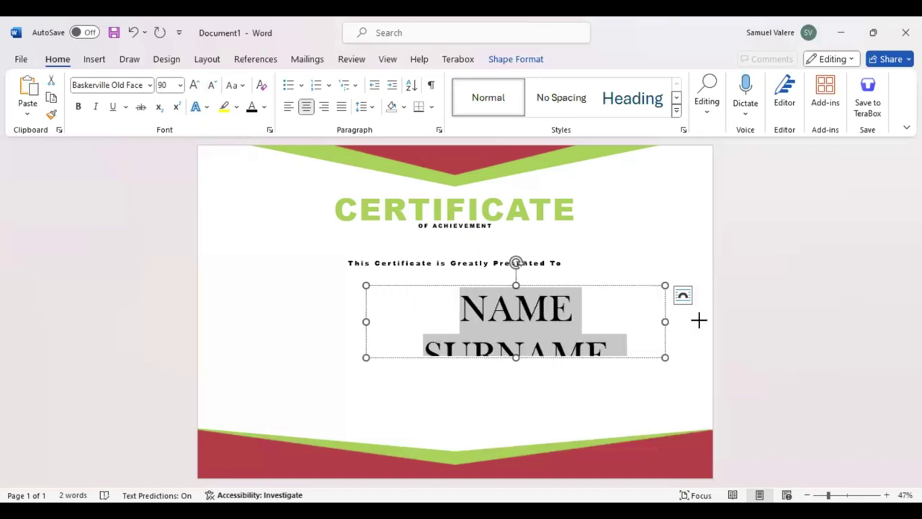
Widen the NAME SURNAME box to fit one line and colour the name crimson red
{"action": "left_click_drag", "start_coordinate": [699, 320], "coordinate": [699, 320]}
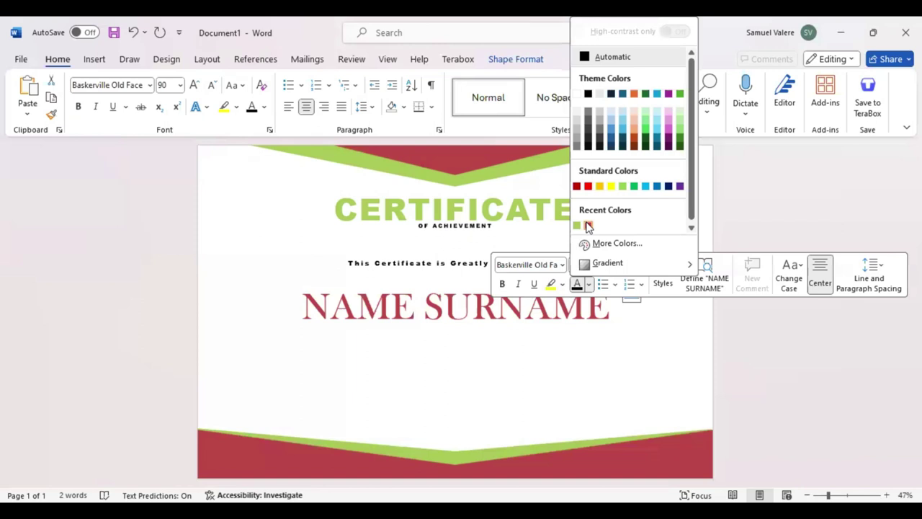
{"action": "left_click", "coordinate": [588, 225]}
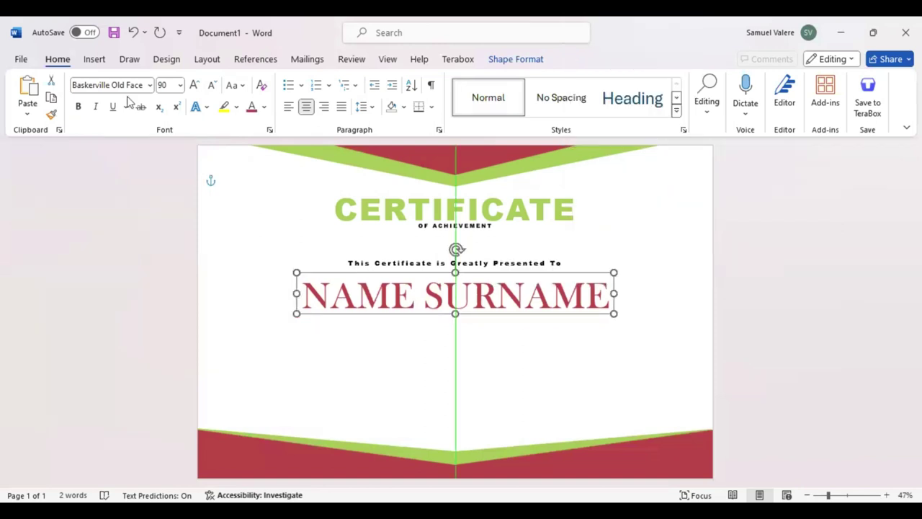
{"action": "left_click", "coordinate": [97, 59]}
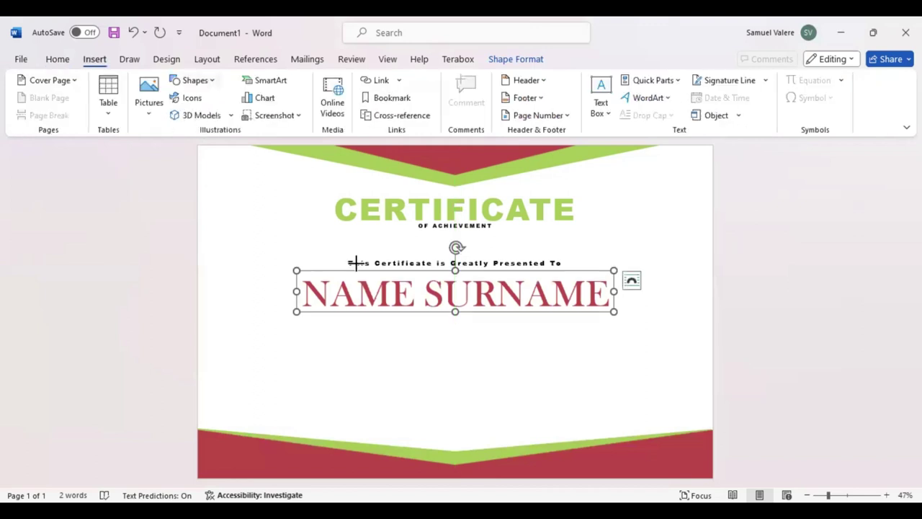
Draw a text box below the name, paste the achievement paragraph, and set it in Arial Black
{"action": "left_click_drag", "start_coordinate": [380, 333], "coordinate": [593, 389]}
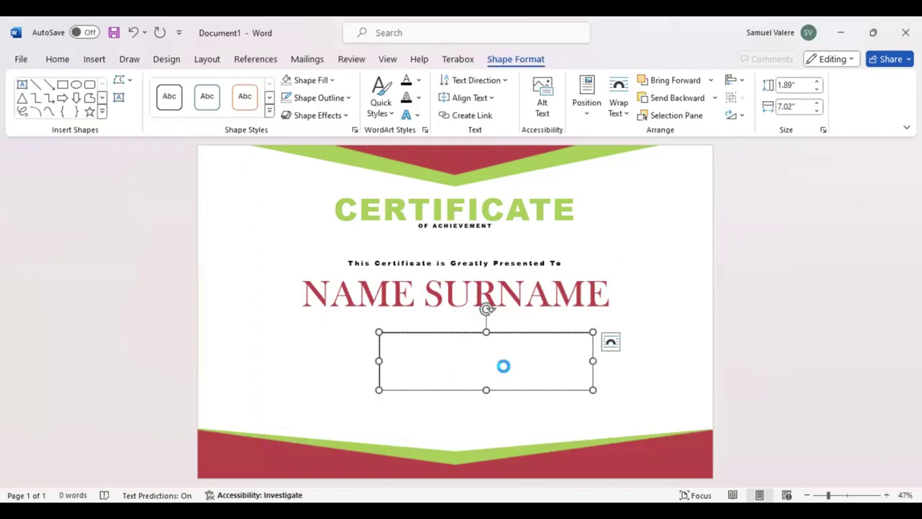
{"action": "key", "text": "ctrl+v"}
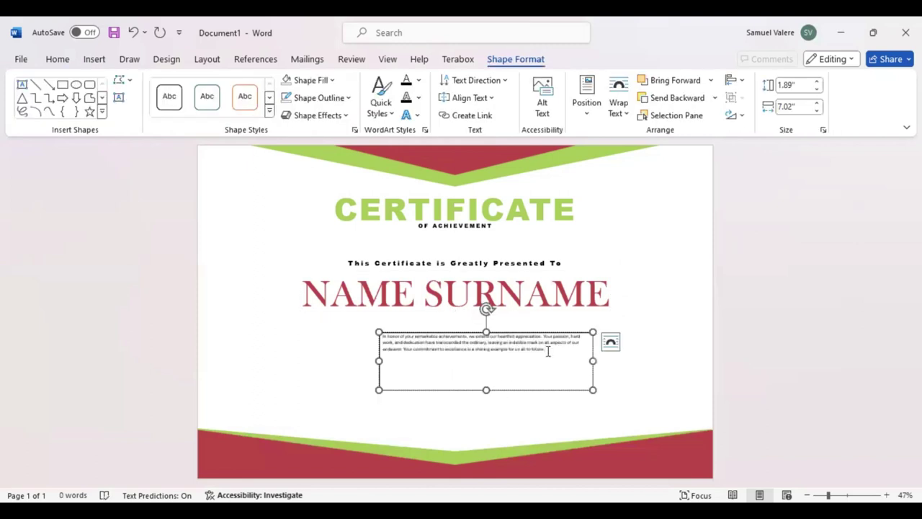
{"action": "key", "text": "ctrl+a"}
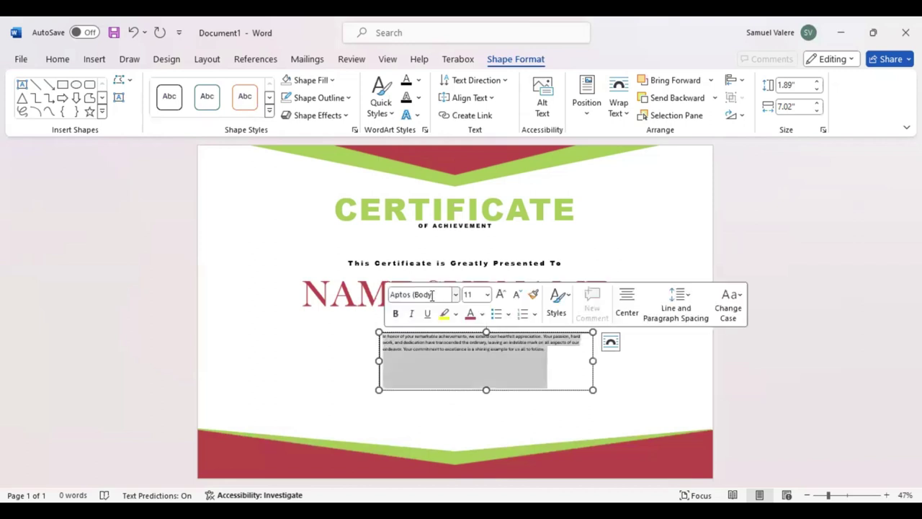
{"action": "left_click", "coordinate": [433, 295]}
{"action": "type", "text": "Arial Black"}
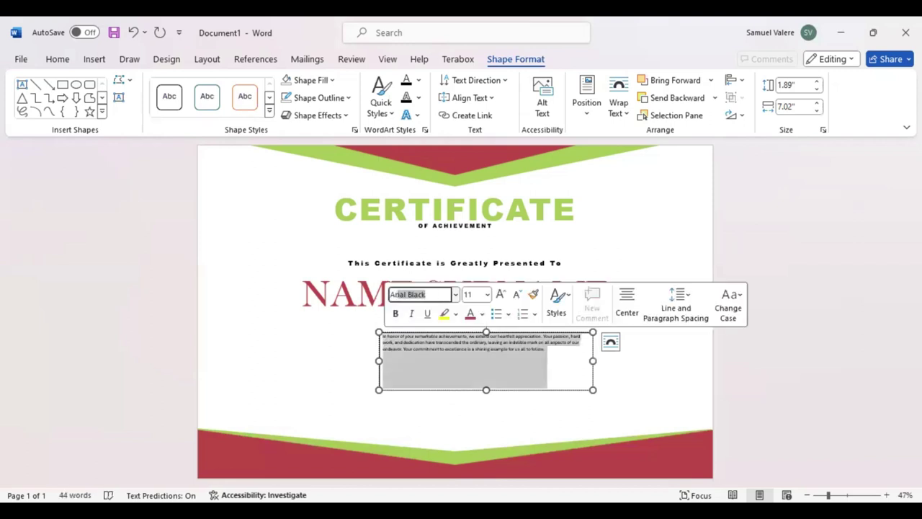
{"action": "key", "text": "Return"}
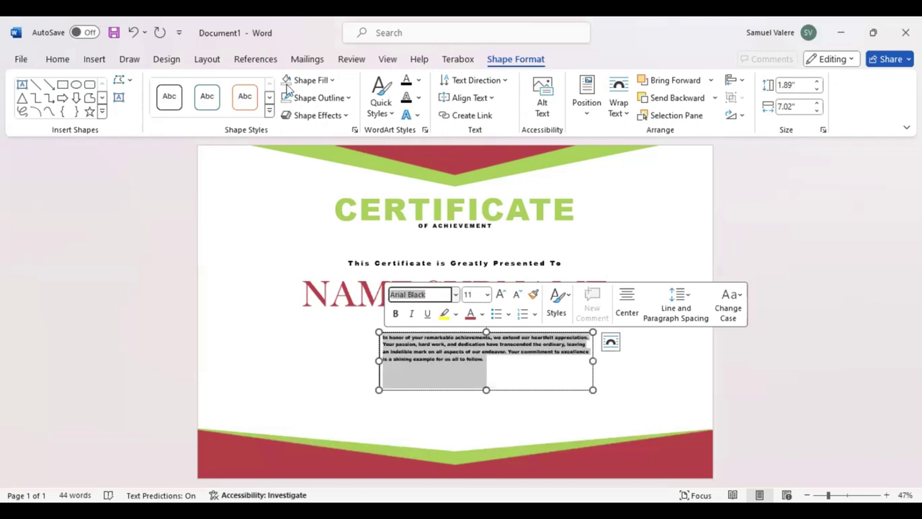
Centre the paragraph lines and enlarge the text to 18 pt
{"action": "left_click", "coordinate": [58, 62]}
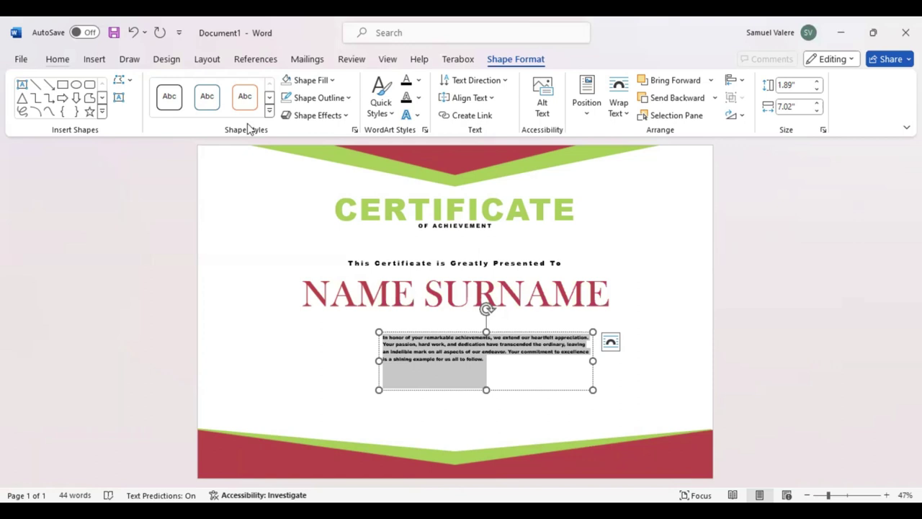
{"action": "left_click", "coordinate": [193, 85]}
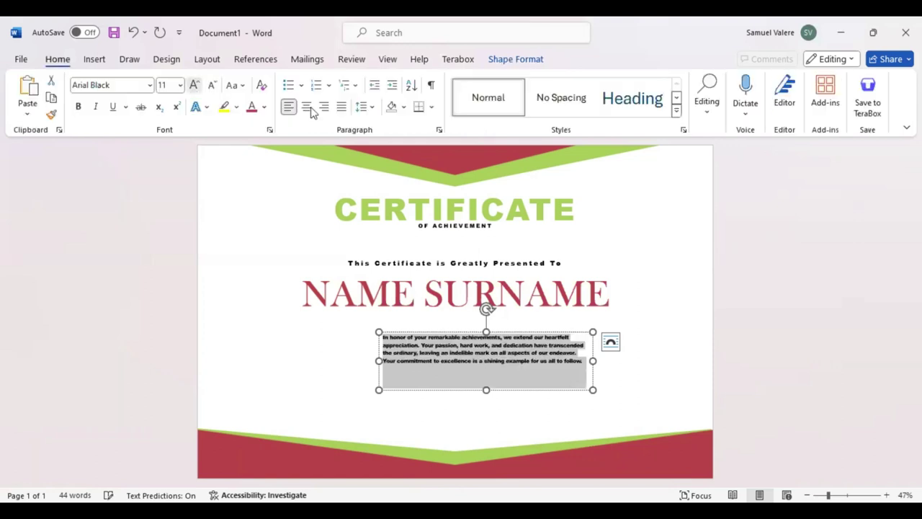
{"action": "left_click", "coordinate": [195, 85]}
{"action": "left_click", "coordinate": [195, 85]}
{"action": "key", "text": "ctrl+e"}
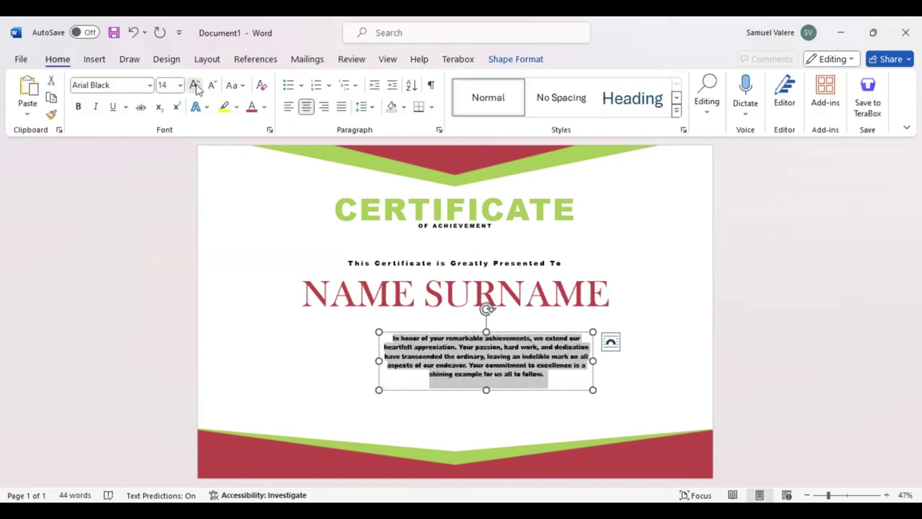
{"action": "left_click", "coordinate": [194, 85]}
{"action": "left_click", "coordinate": [194, 85]}
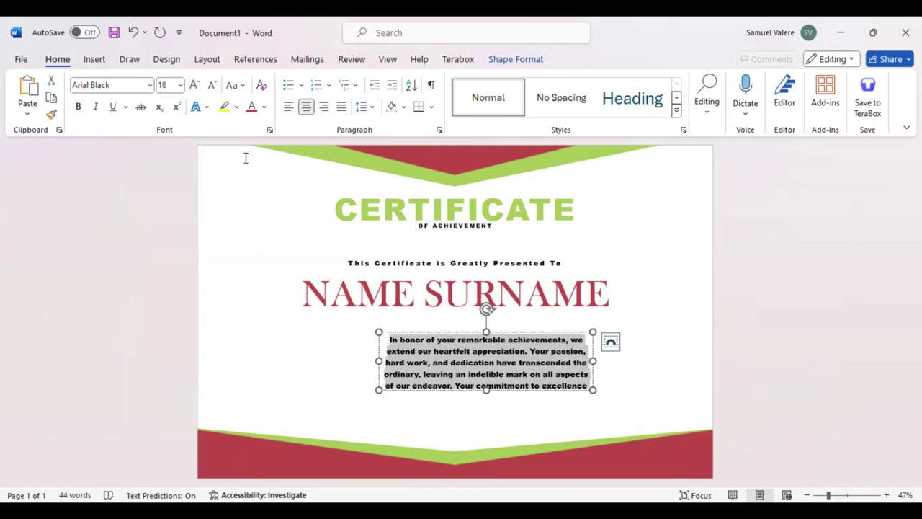
Widen the paragraph box to the left and centre it under the name
{"action": "left_click_drag", "start_coordinate": [379, 360], "coordinate": [297, 356]}
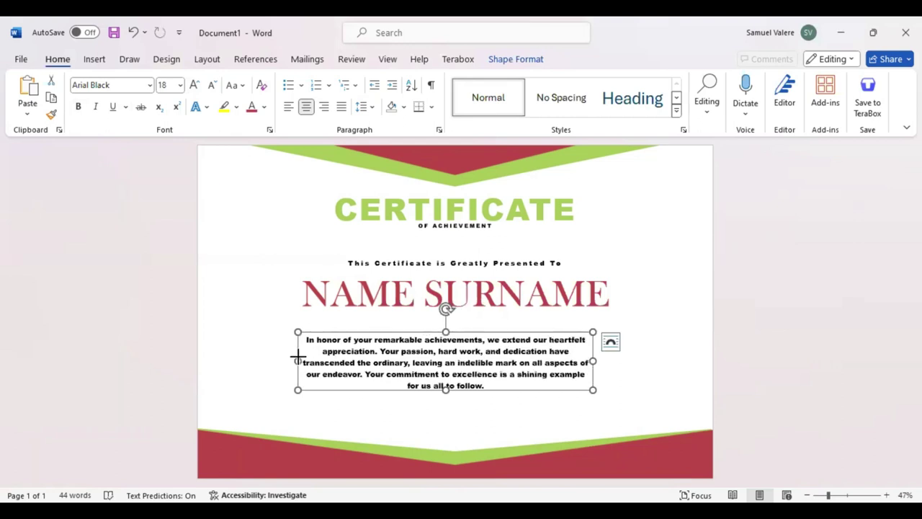
{"action": "left_click_drag", "start_coordinate": [297, 355], "coordinate": [308, 336]}
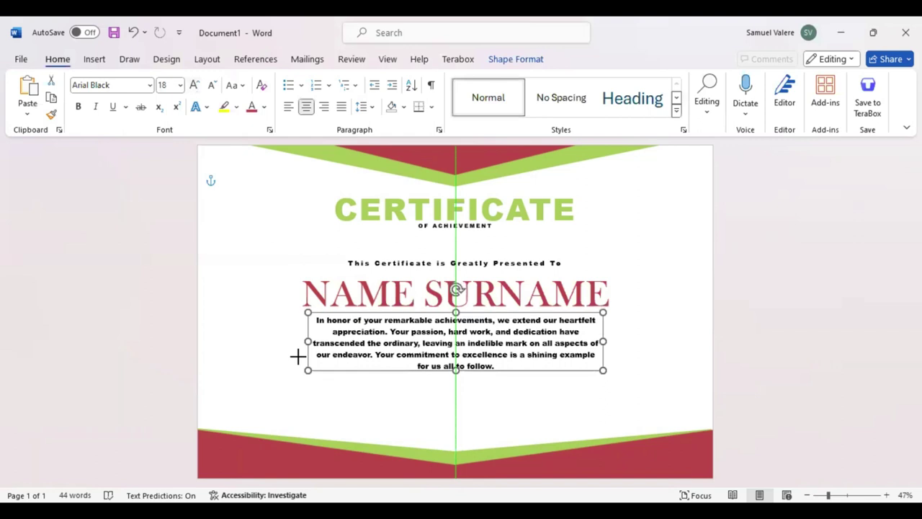
{"action": "left_click_drag", "start_coordinate": [297, 356], "coordinate": [298, 356]}
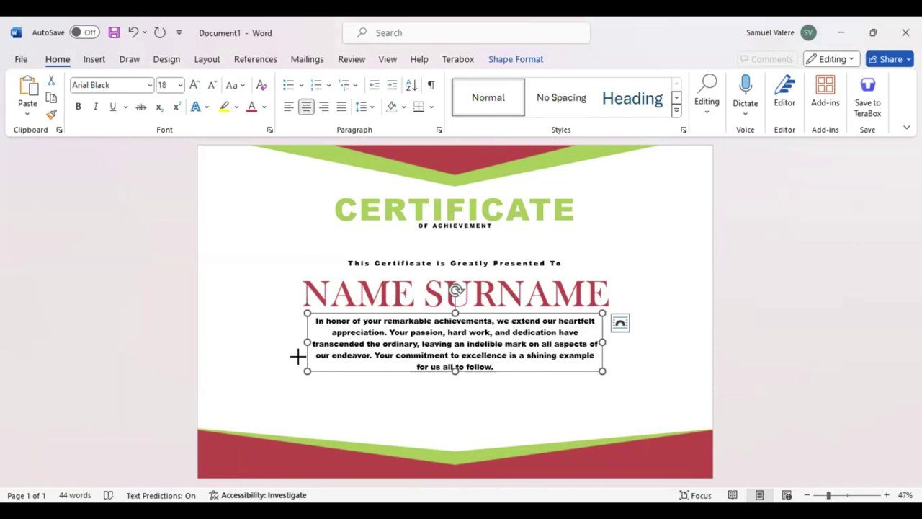
Change the paragraph text to regular Arial at 22 pt
{"action": "key", "text": "ctrl+a"}
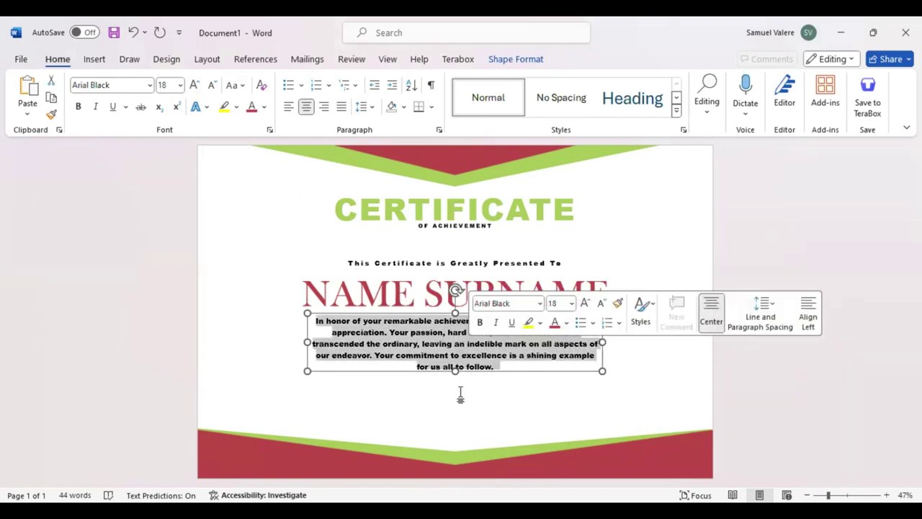
{"action": "left_click", "coordinate": [516, 304]}
{"action": "key", "text": "BackSpace"}
{"action": "key", "text": "BackSpace"}
{"action": "key", "text": "BackSpace"}
{"action": "key", "text": "BackSpace"}
{"action": "key", "text": "BackSpace"}
{"action": "key", "text": "BackSpace"}
{"action": "key", "text": "Return"}
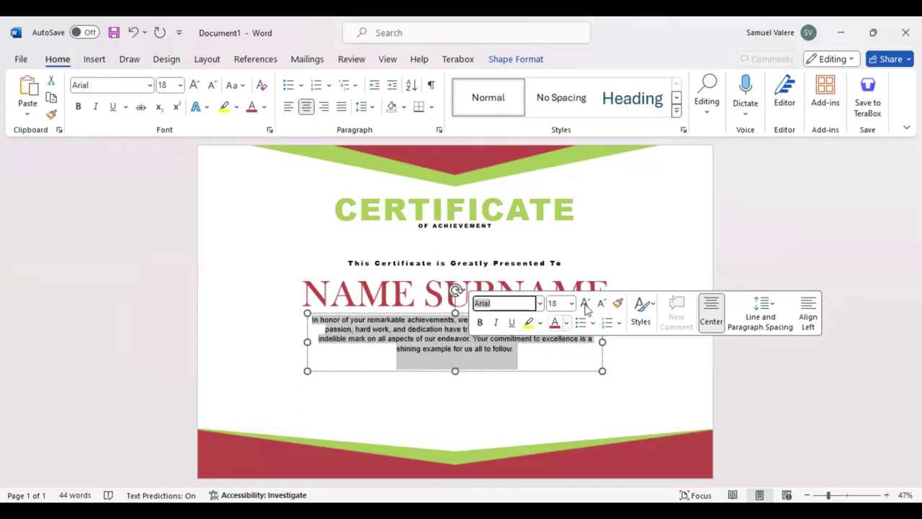
{"action": "left_click", "coordinate": [586, 306]}
{"action": "left_click", "coordinate": [586, 305]}
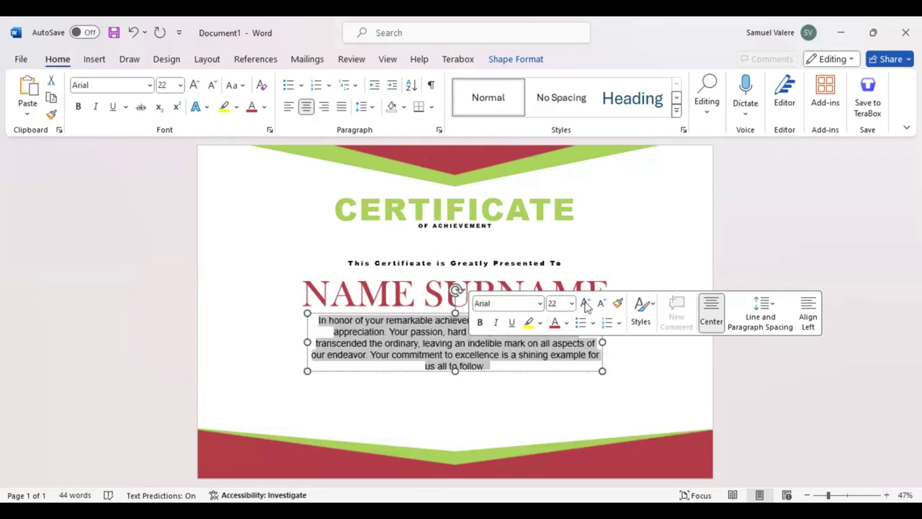
{"action": "key", "text": "Escape"}
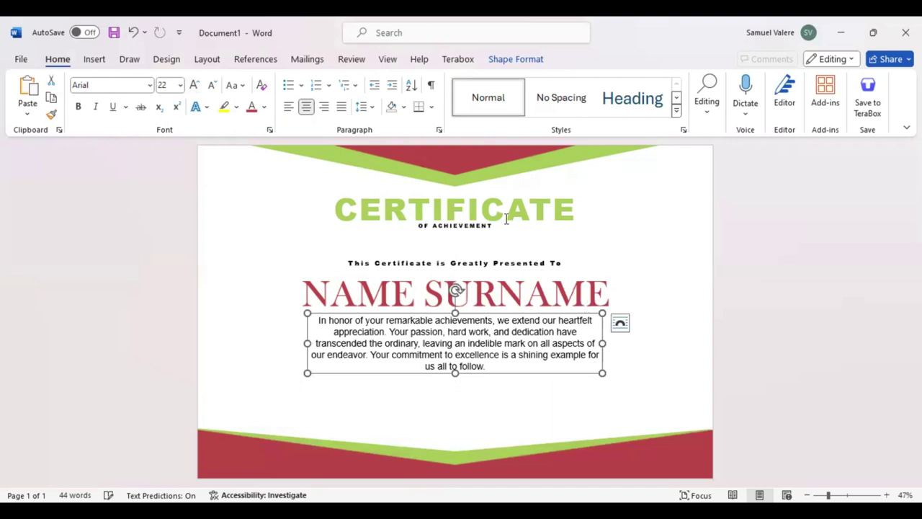
Set the 'This Certificate is Greatly Presented To' line in Arial at 22 pt
{"action": "triple_click", "coordinate": [461, 263]}
{"action": "key", "text": "BackSpace"}
{"action": "key", "text": "BackSpace"}
{"action": "key", "text": "BackSpace"}
{"action": "type", "text": "Arial"}
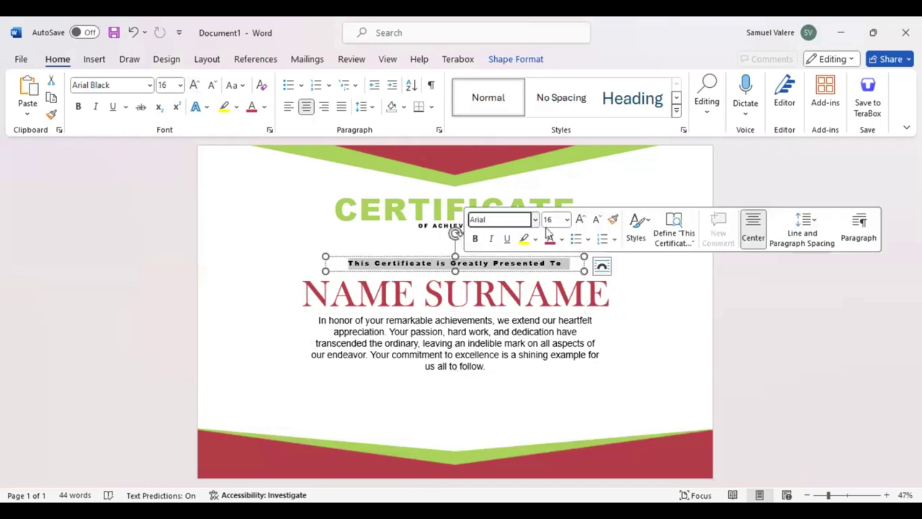
{"action": "key", "text": "Return"}
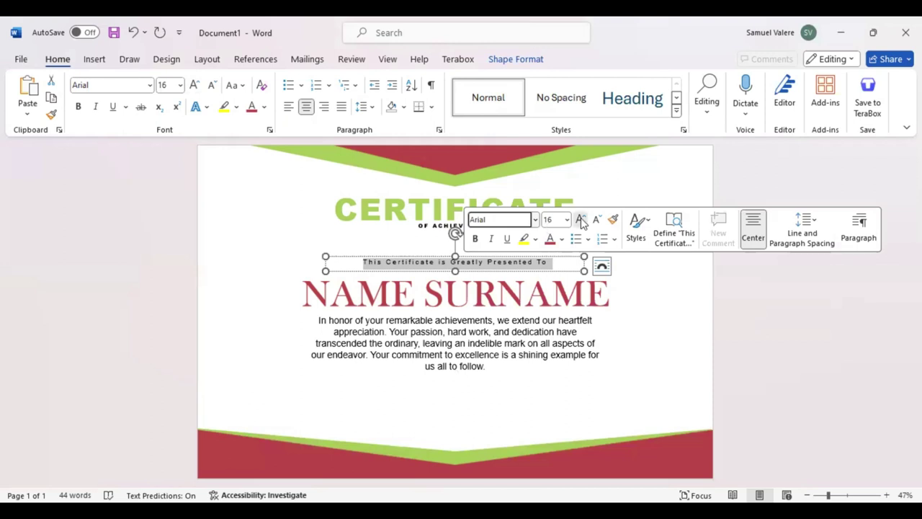
{"action": "left_click", "coordinate": [581, 220]}
{"action": "left_click", "coordinate": [582, 219]}
{"action": "left_click", "coordinate": [582, 220]}
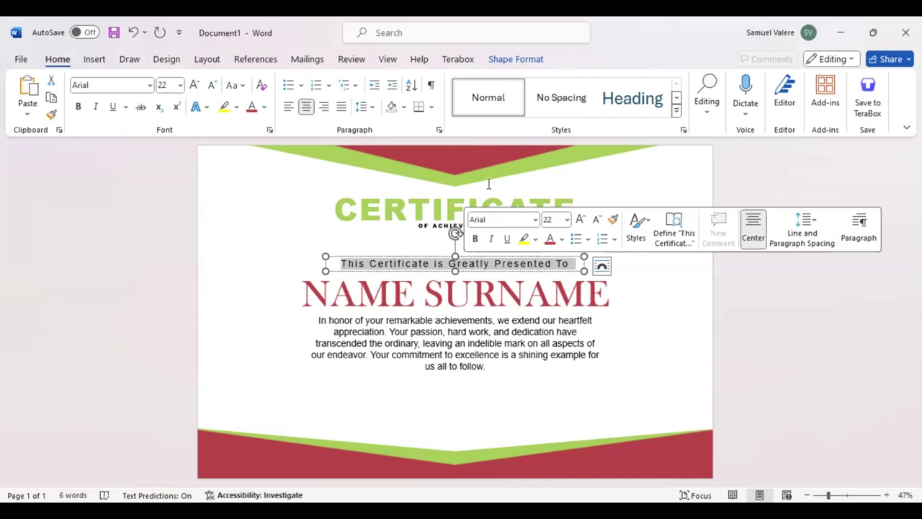
Set OF ACHIEVEMENT in 16 pt Arial, widen its box, and colour it red
{"action": "triple_click", "coordinate": [455, 226]}
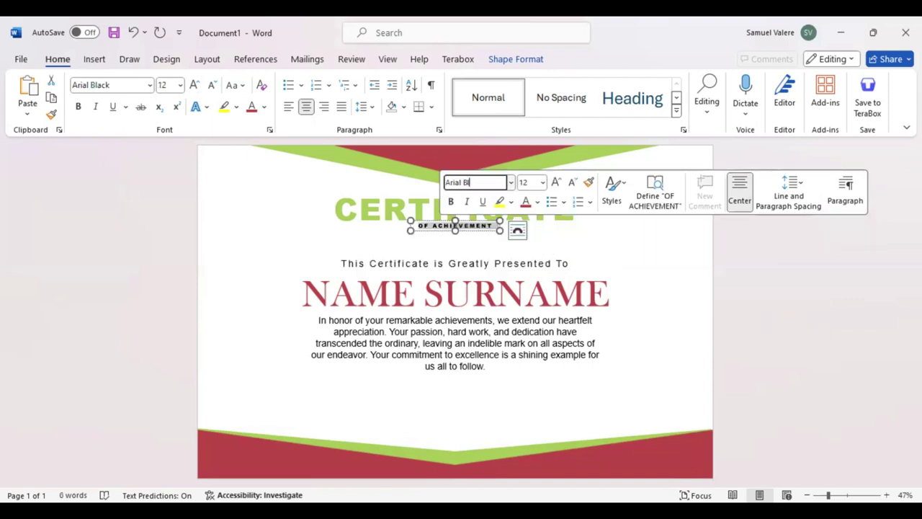
{"action": "key", "text": "BackSpace"}
{"action": "key", "text": "BackSpace"}
{"action": "key", "text": "Return"}
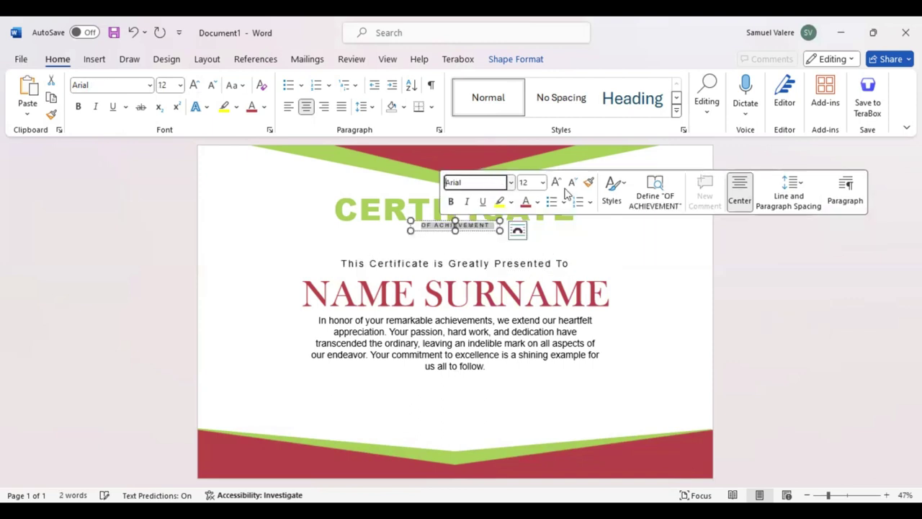
{"action": "left_click", "coordinate": [557, 183]}
{"action": "left_click", "coordinate": [557, 183]}
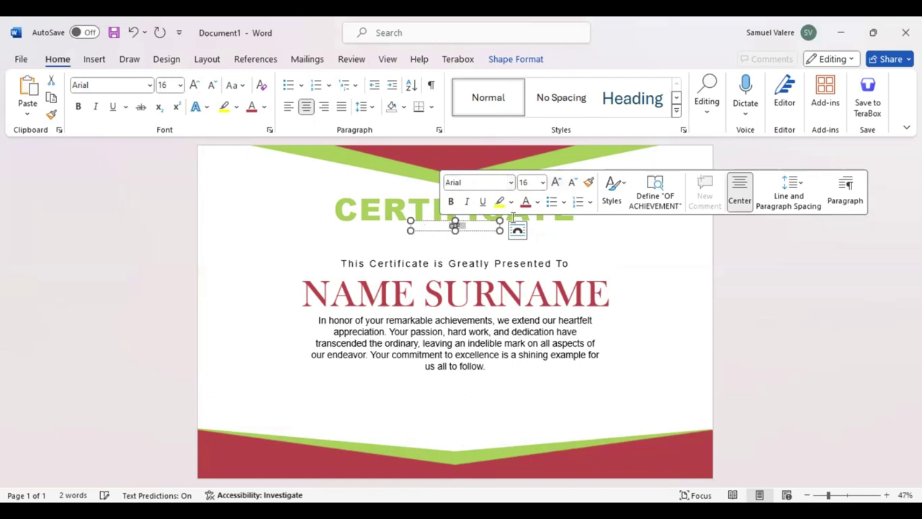
{"action": "left_click_drag", "start_coordinate": [500, 229], "coordinate": [510, 229]}
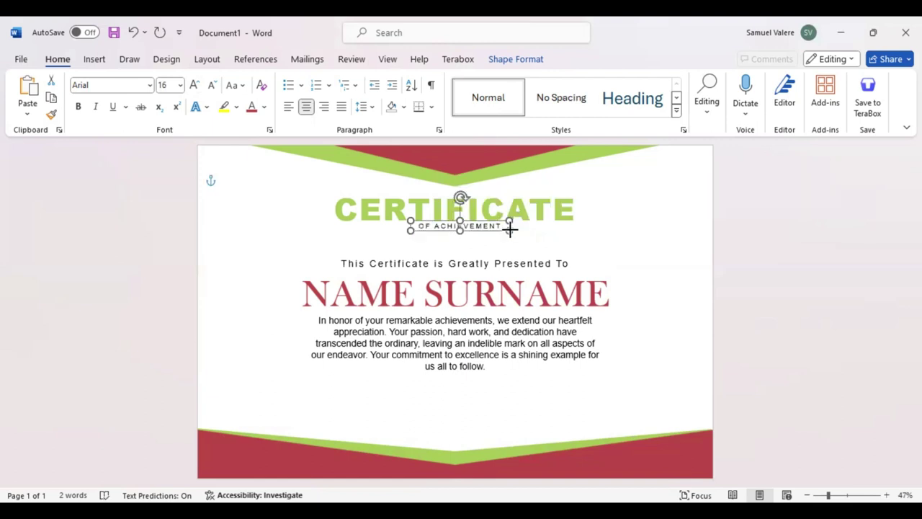
{"action": "left_click", "coordinate": [474, 228]}
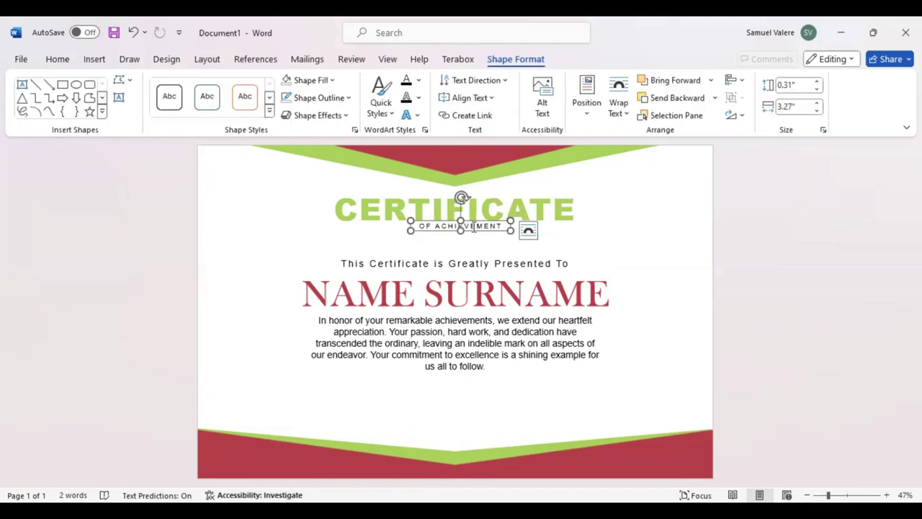
{"action": "triple_click", "coordinate": [474, 228]}
{"action": "left_click", "coordinate": [558, 204]}
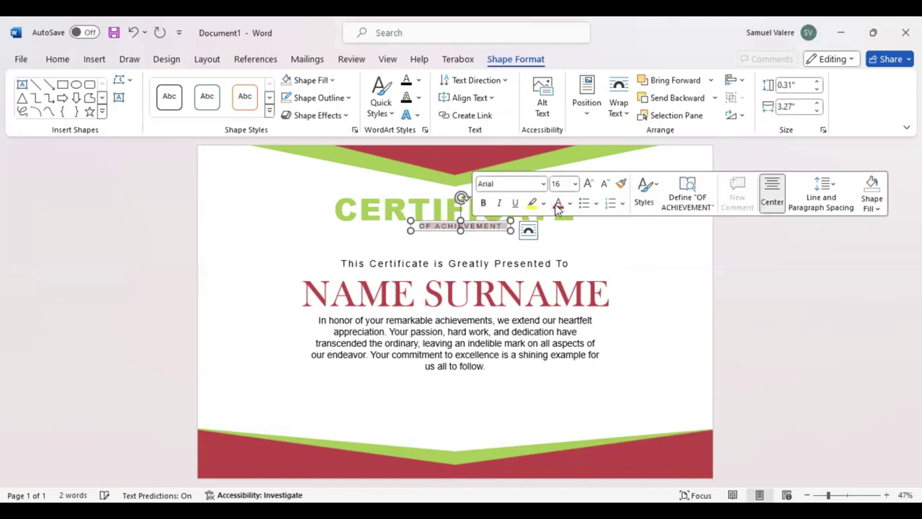
{"action": "left_click", "coordinate": [504, 274]}
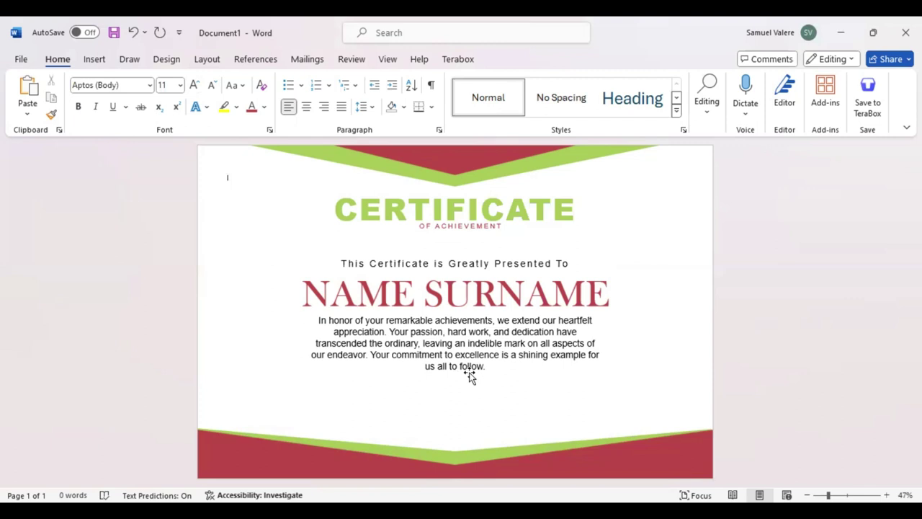
Nudge the paragraph box down and draw a small text box at the lower left
{"action": "left_click_drag", "start_coordinate": [468, 375], "coordinate": [473, 375]}
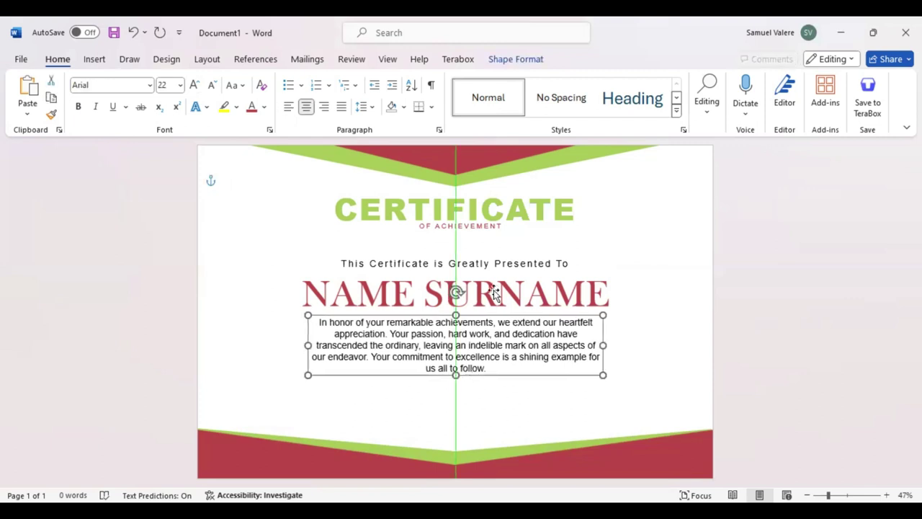
{"action": "left_click", "coordinate": [486, 312]}
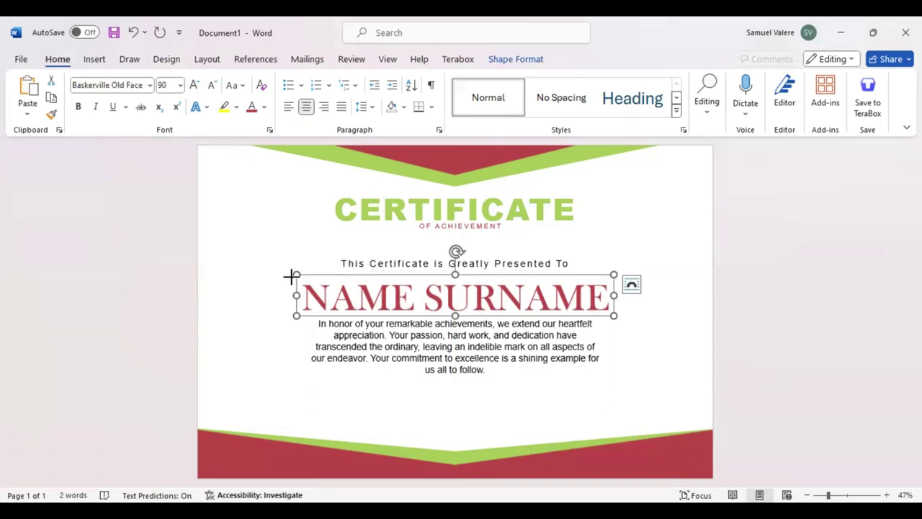
{"action": "left_click_drag", "start_coordinate": [291, 412], "coordinate": [361, 424]}
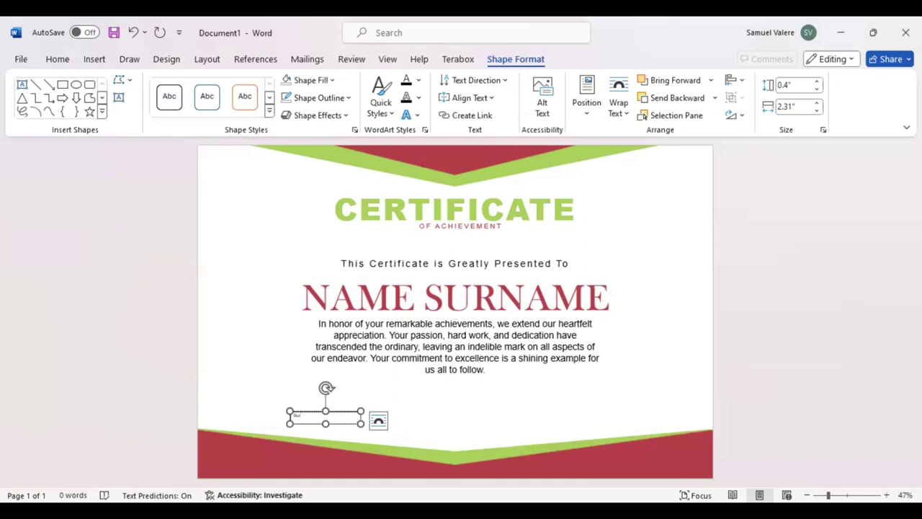
Type 'Signature' in the small box, set it in Arial, uppercase, and centre it
{"action": "key", "text": "BackSpace"}
{"action": "key", "text": "BackSpace"}
{"action": "type", "text": "S"}
{"action": "type", "text": "ignature"}
{"action": "double_click", "coordinate": [291, 416]}
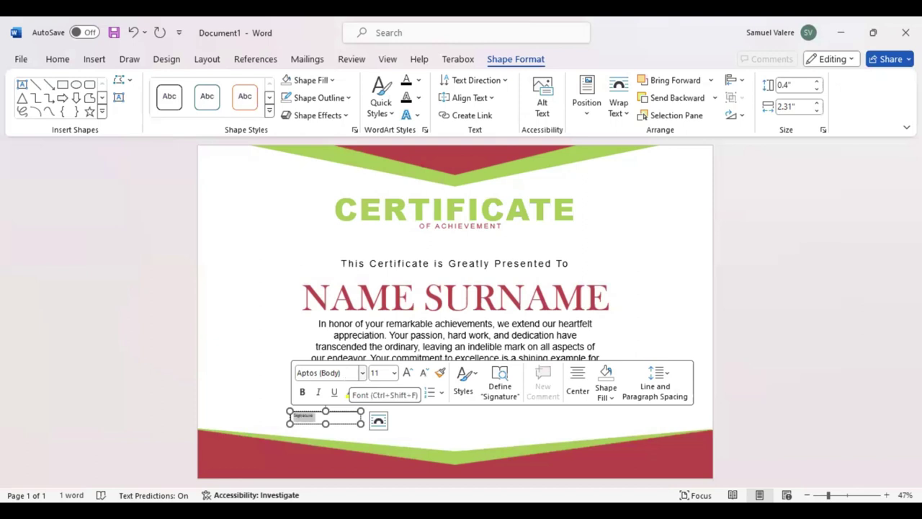
{"action": "left_click", "coordinate": [339, 372]}
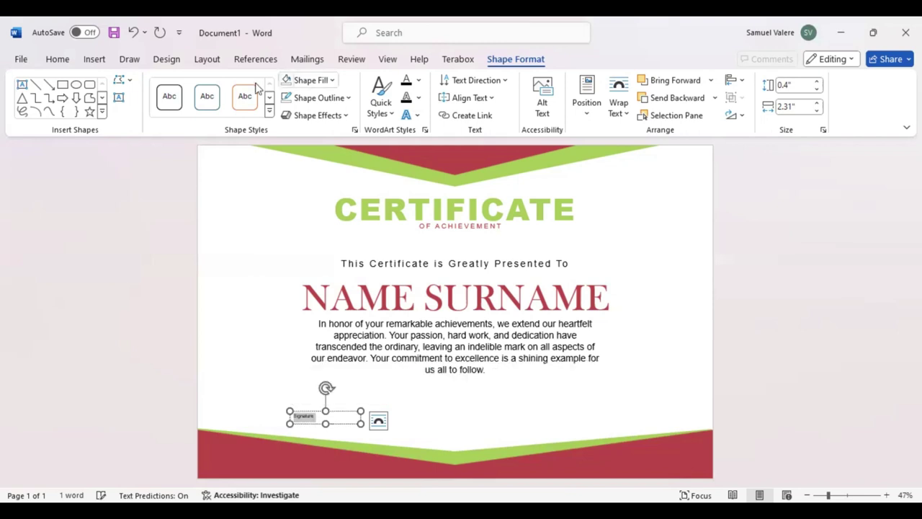
{"action": "left_click", "coordinate": [52, 61]}
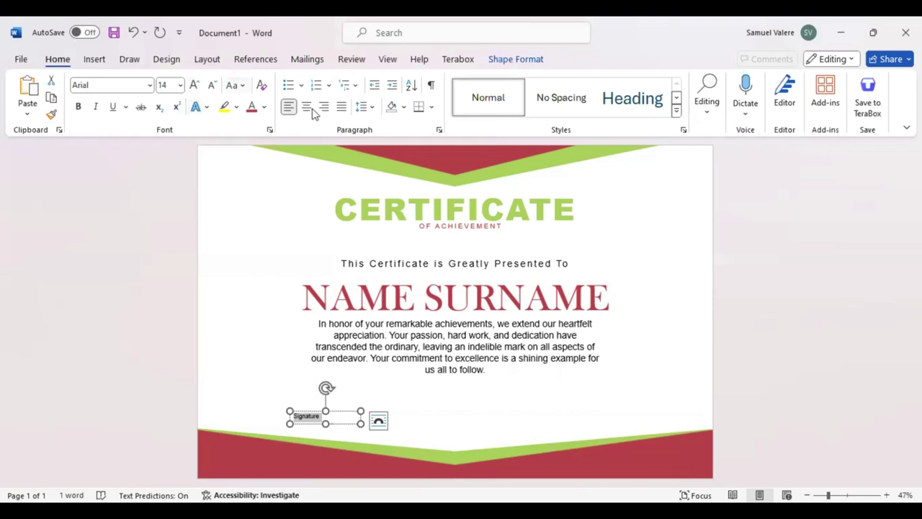
{"action": "key", "text": "shift+F3"}
{"action": "key", "text": "ctrl+e"}
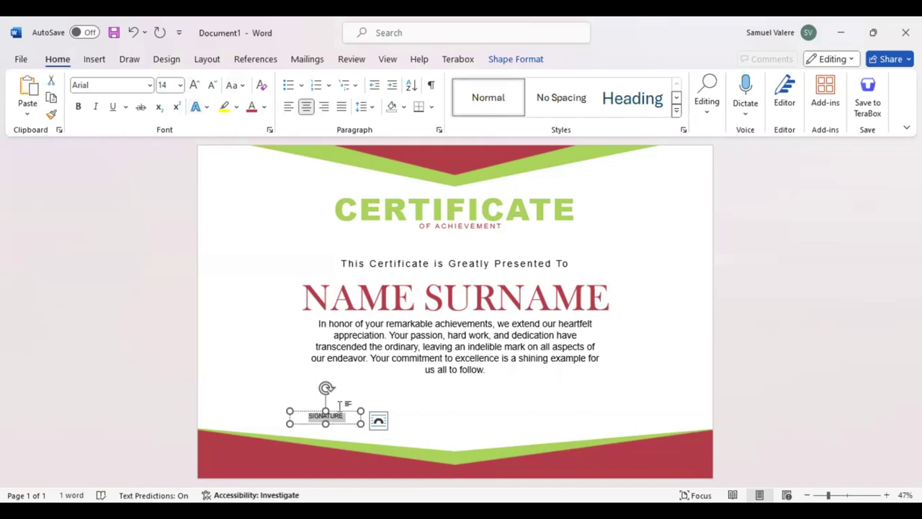
Move the SIGNATURE label lower and place a copy at the lower right
{"action": "left_click", "coordinate": [337, 425]}
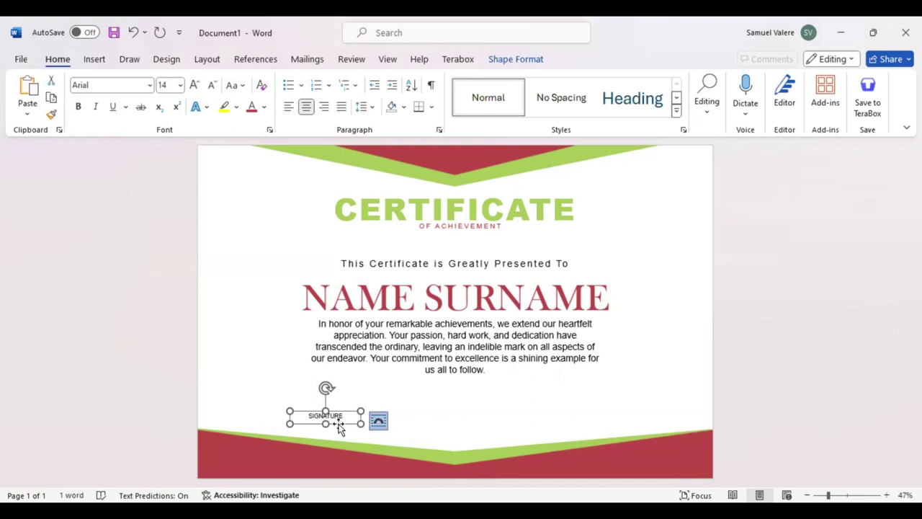
{"action": "mouse_move", "coordinate": [335, 424]}
{"action": "left_mouse_down"}
{"action": "mouse_move", "coordinate": [337, 436]}
{"action": "mouse_move", "coordinate": [360, 447]}
{"action": "mouse_move", "coordinate": [573, 439]}
{"action": "left_mouse_up"}
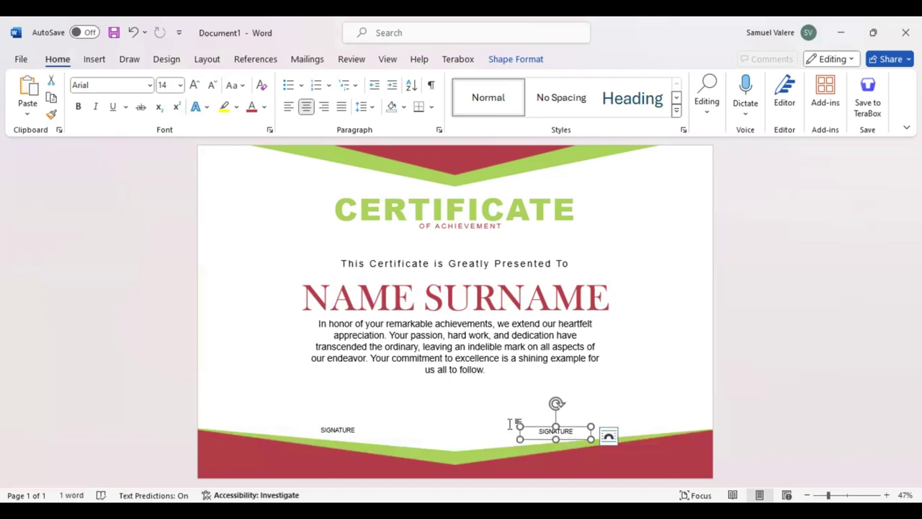
{"action": "left_click", "coordinate": [95, 60]}
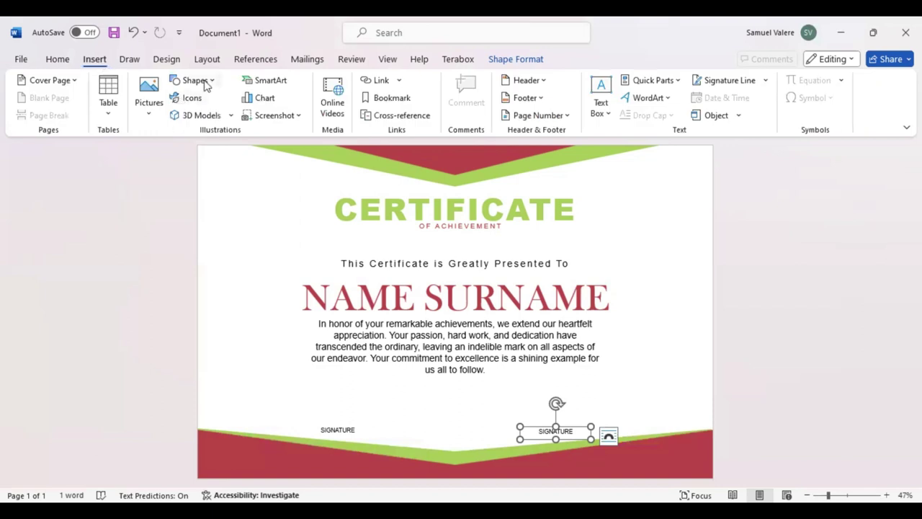
Draw a thin horizontal line above the left SIGNATURE label and nudge it into place
{"action": "left_click_drag", "start_coordinate": [310, 418], "coordinate": [390, 423]}
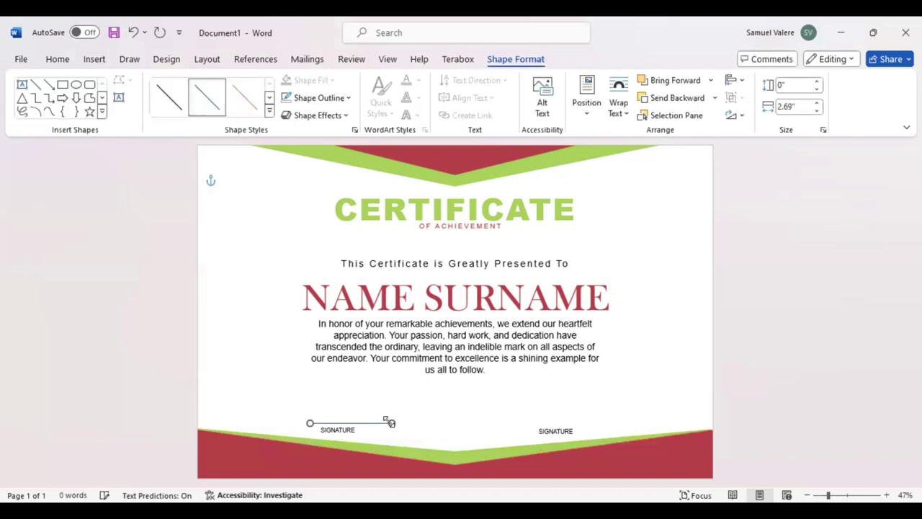
{"action": "key", "text": "Left"}
{"action": "key", "text": "Left"}
{"action": "key", "text": "Left"}
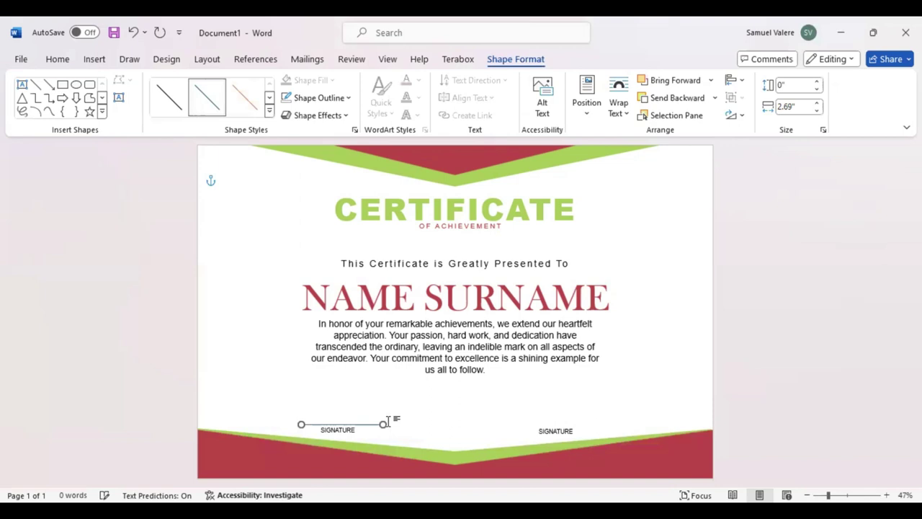
{"action": "key", "text": "Left"}
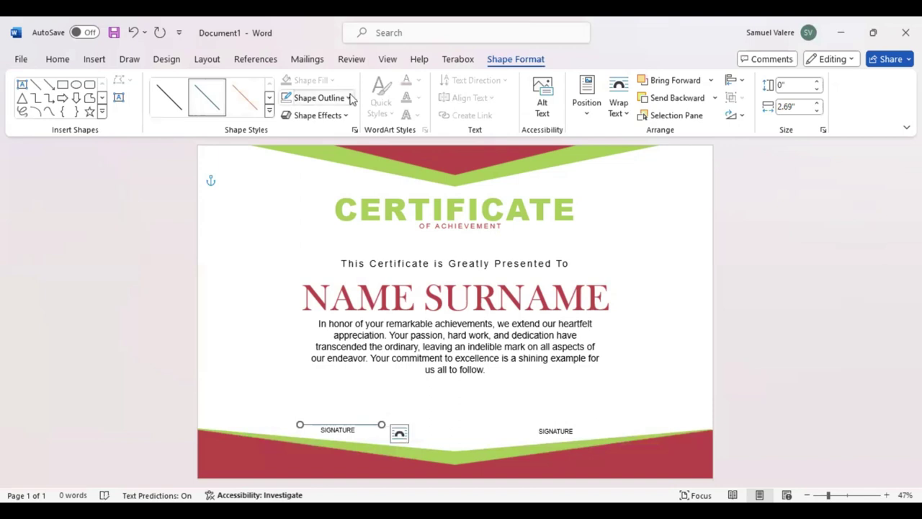
{"action": "left_click", "coordinate": [349, 98]}
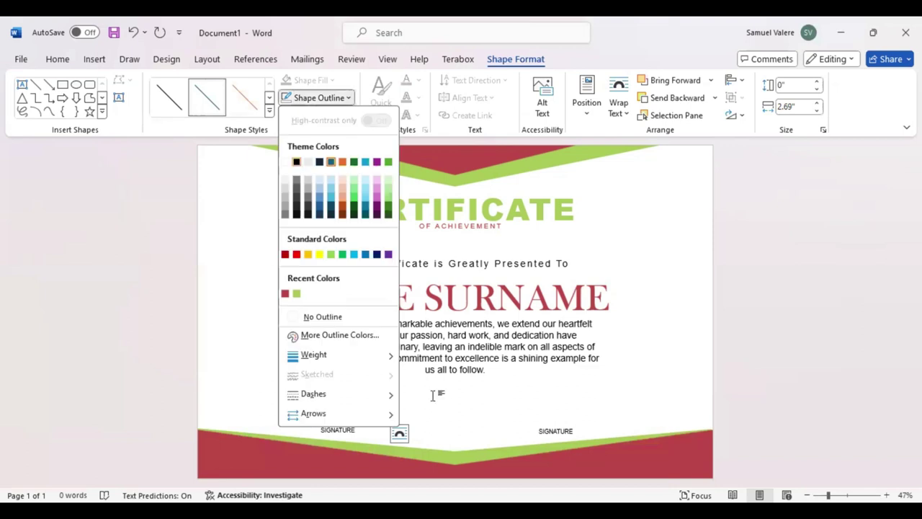
{"action": "key", "text": "Escape"}
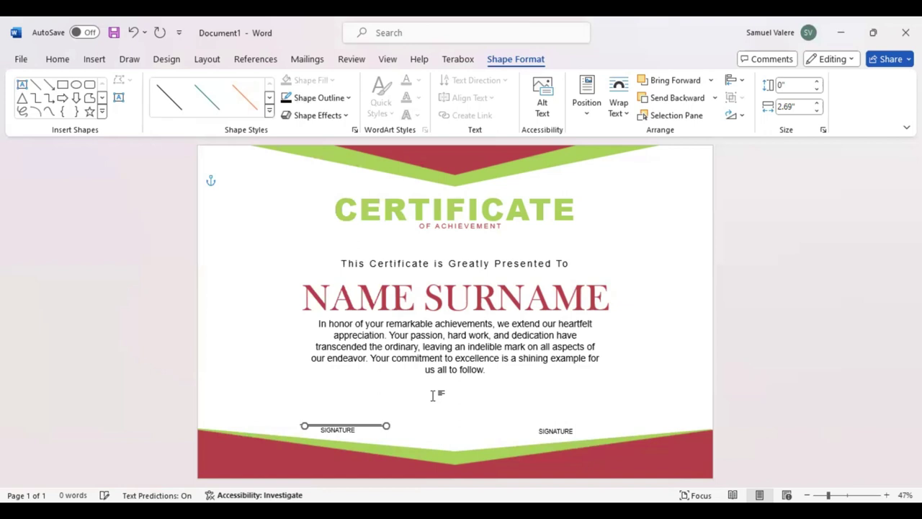
Duplicate the signature line and position the copy above the right SIGNATURE label
{"action": "key", "text": "ctrl+v"}
{"action": "key", "text": "Right"}
{"action": "key", "text": "Right"}
{"action": "key", "text": "Right"}
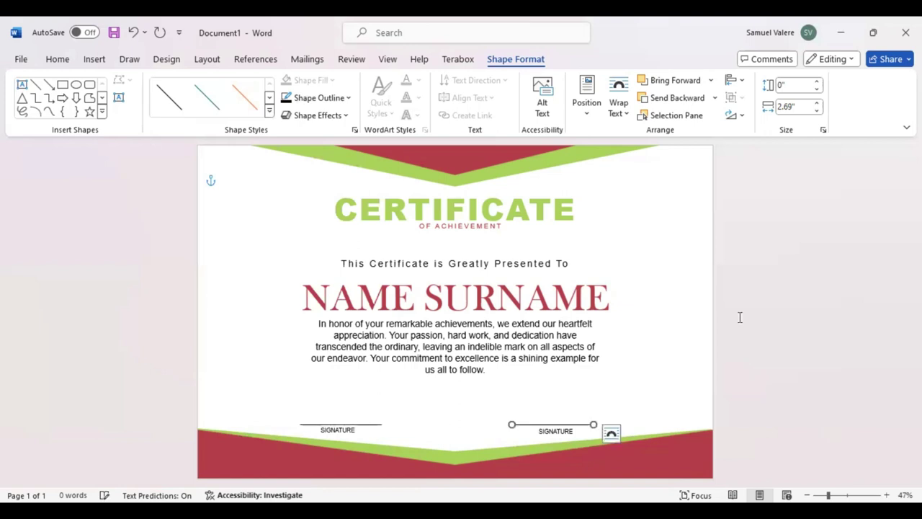
{"action": "left_click", "coordinate": [675, 316]}
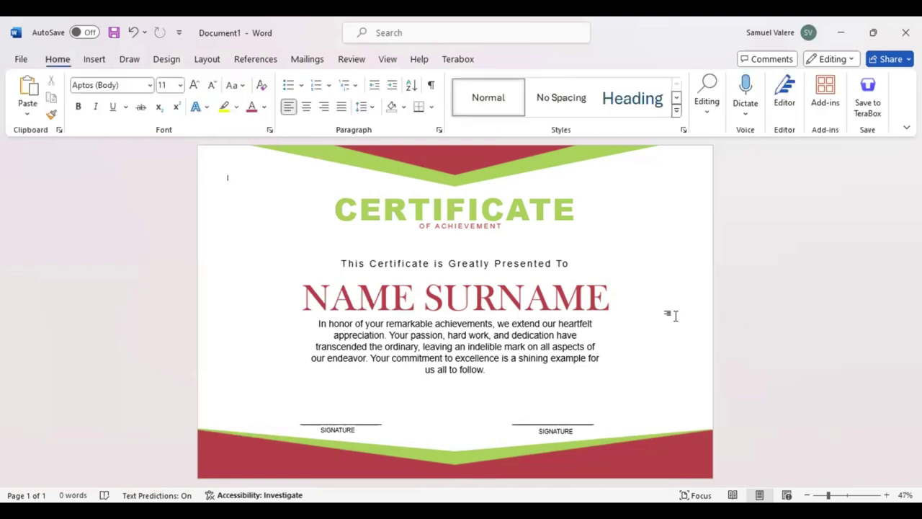
{"action": "left_click", "coordinate": [94, 62]}
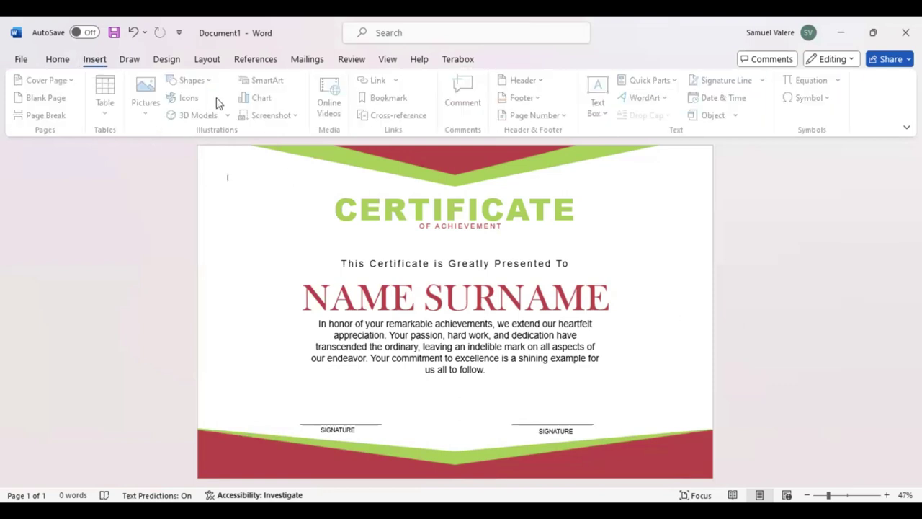
Draw a red 16-point star seal at the top right beside the CERTIFICATE heading
{"action": "scroll", "coordinate": [287, 404], "scroll_direction": "down", "scroll_amount": 3}
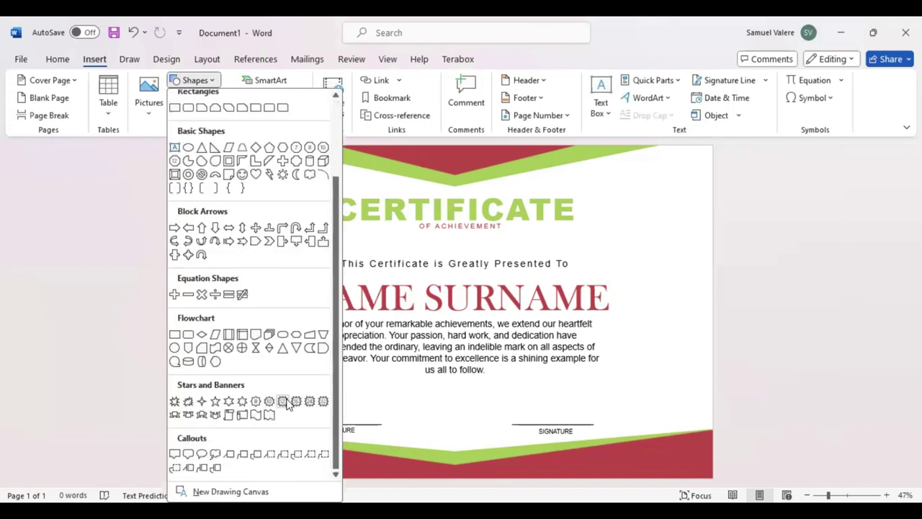
{"action": "left_click", "coordinate": [287, 403]}
{"action": "left_click_drag", "start_coordinate": [624, 208], "coordinate": [694, 272]}
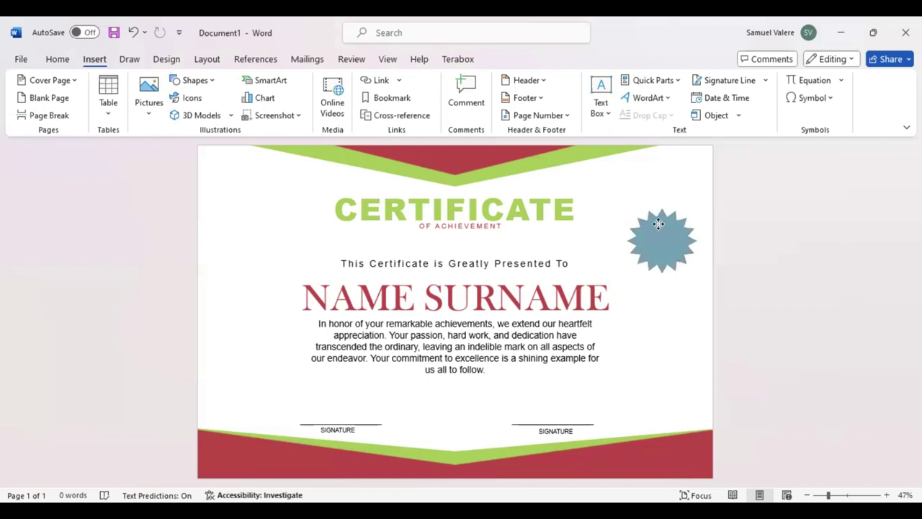
{"action": "left_click_drag", "start_coordinate": [658, 237], "coordinate": [658, 214]}
{"action": "key", "text": "Up"}
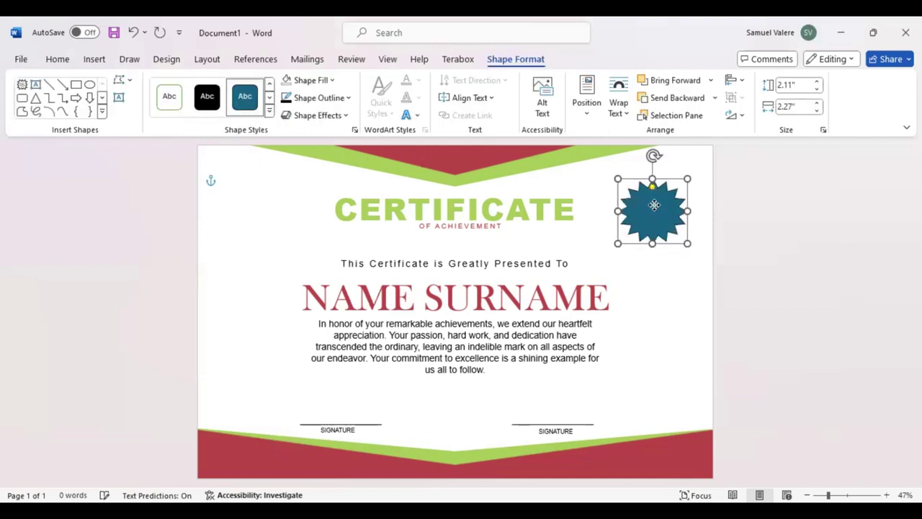
{"action": "left_click_drag", "start_coordinate": [651, 205], "coordinate": [654, 207]}
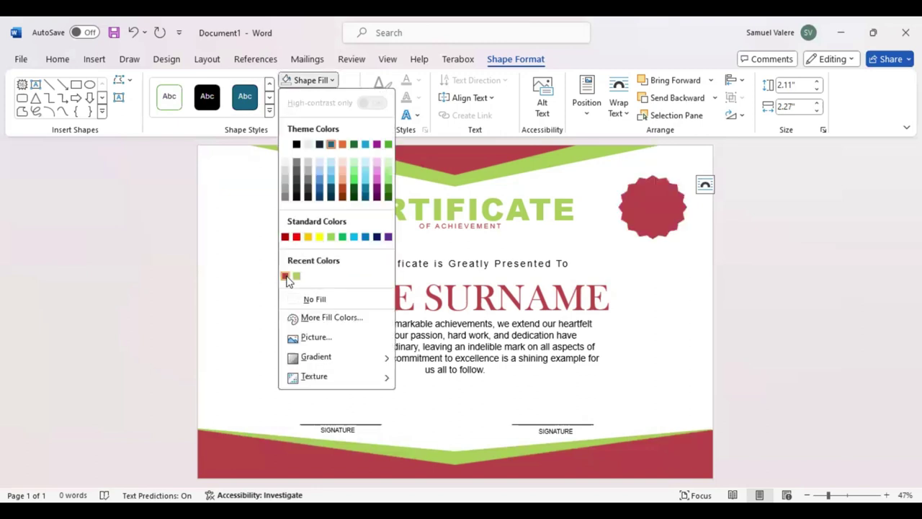
{"action": "key", "text": "Escape"}
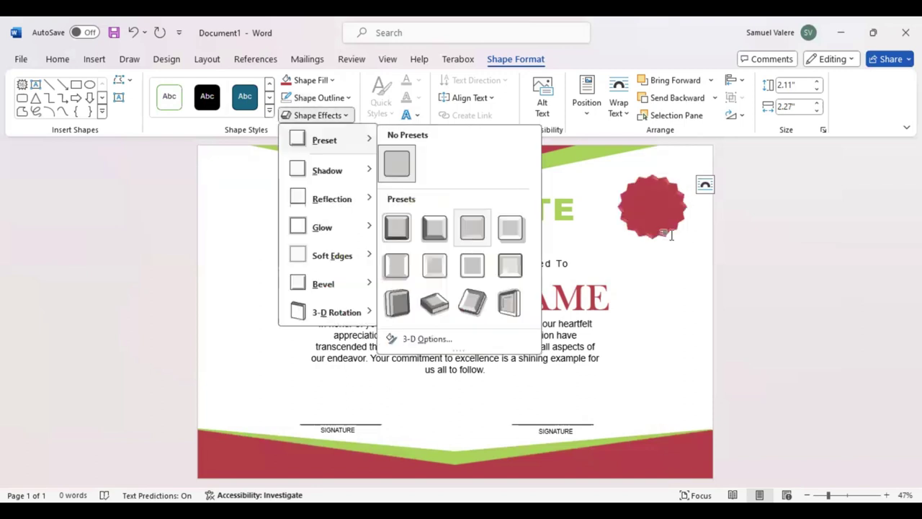
Make the copied seal on the left lime green and shift it slightly right
{"action": "left_click", "coordinate": [275, 211]}
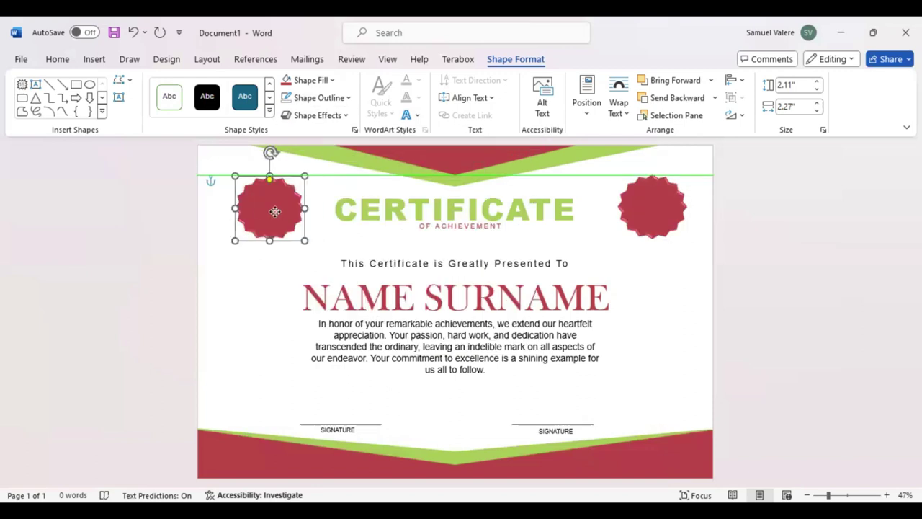
{"action": "left_click_drag", "start_coordinate": [281, 211], "coordinate": [285, 211]}
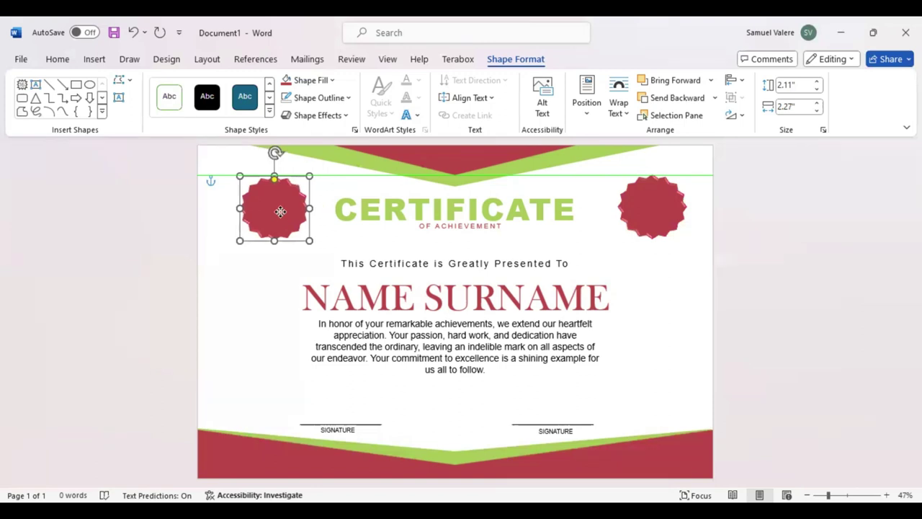
{"action": "left_click", "coordinate": [334, 81]}
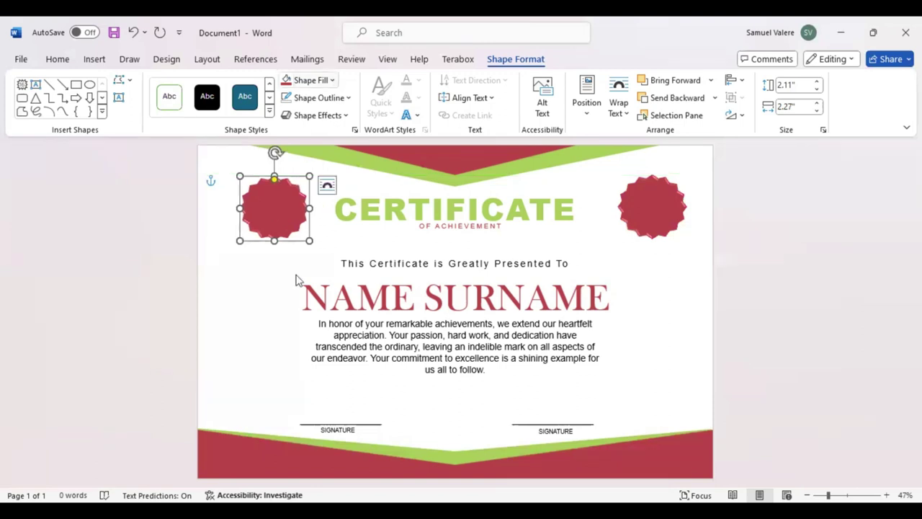
{"action": "key", "text": "Escape"}
Align the green and red seals evenly on either side of the heading
{"action": "left_click", "coordinate": [651, 210], "text": "shift"}
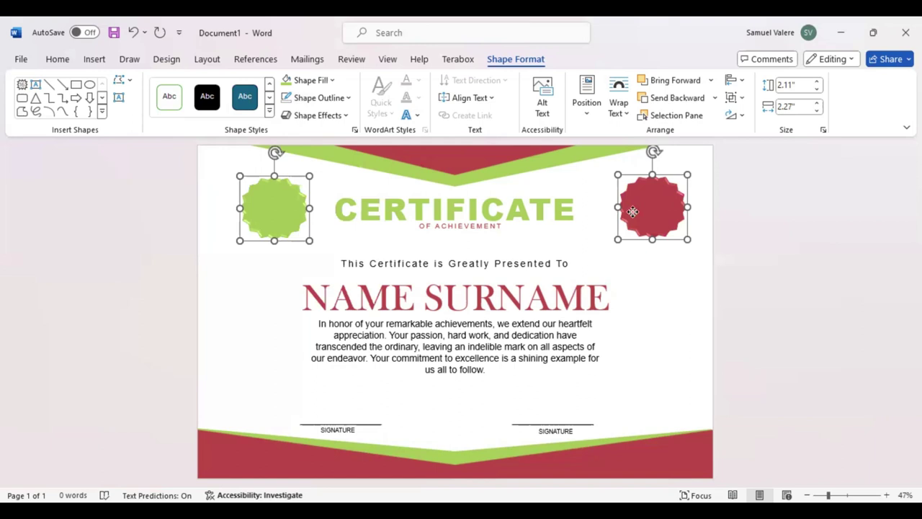
{"action": "left_click_drag", "start_coordinate": [633, 211], "coordinate": [636, 217]}
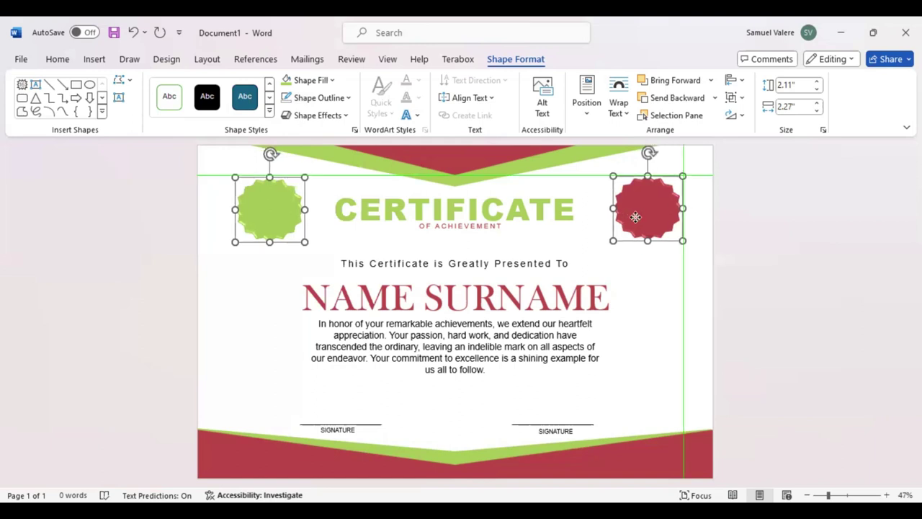
{"action": "left_click", "coordinate": [636, 278]}
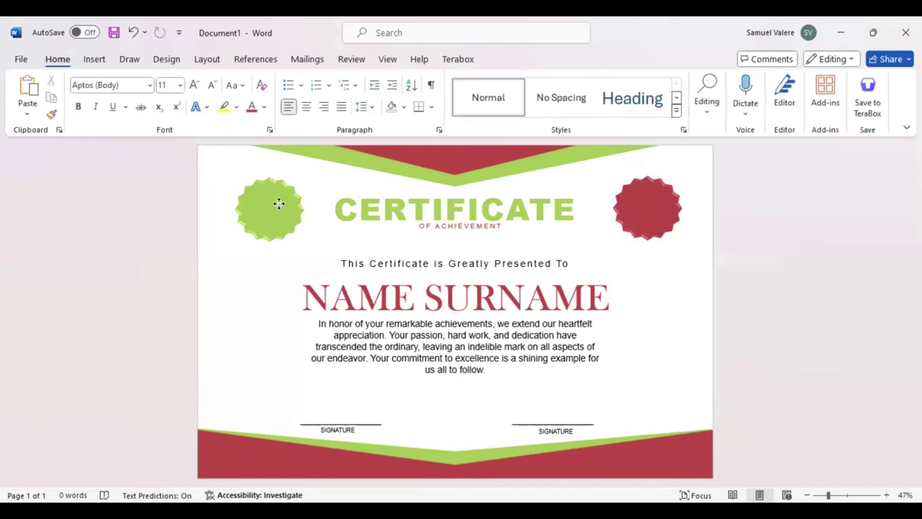
{"action": "left_click_drag", "start_coordinate": [279, 204], "coordinate": [283, 203]}
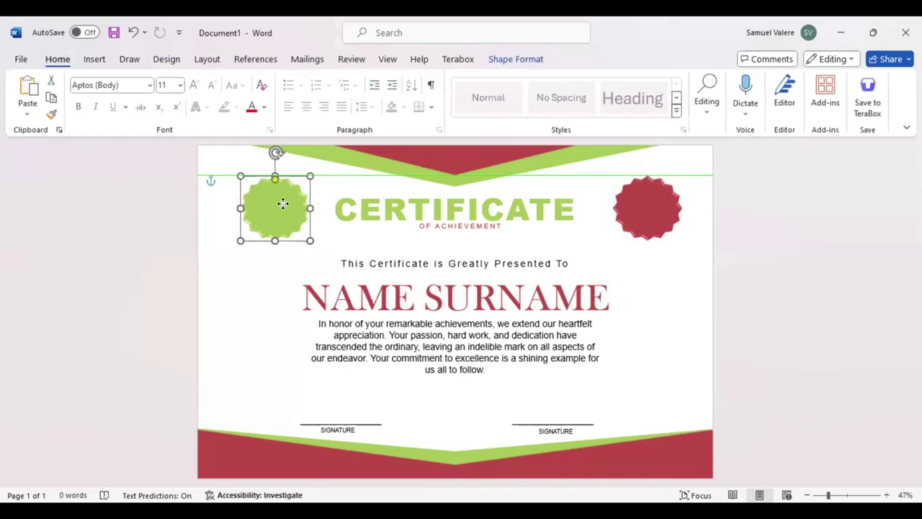